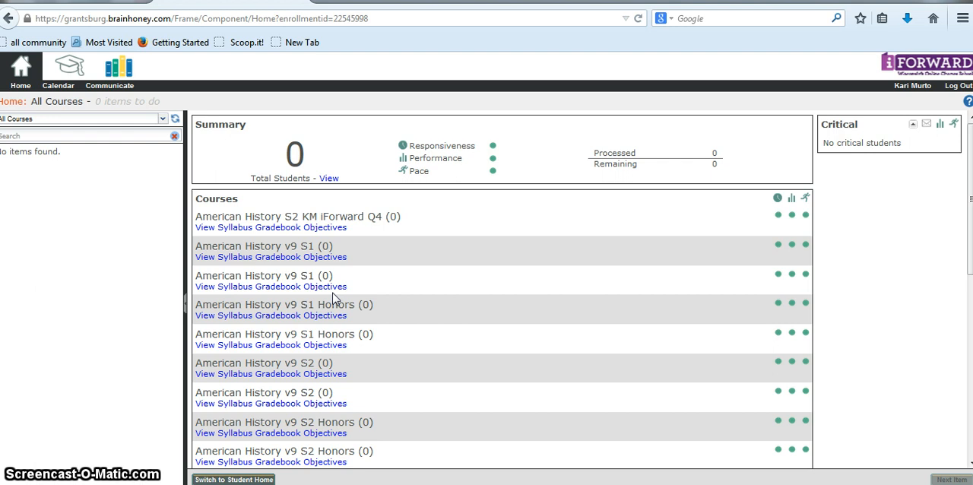
# Open the syllabus of the fourth listed course, American History v9 S1 Honors, and locate Module Six: Manifest Destiny vs. American Imperialism
pyautogui.click(206, 315)
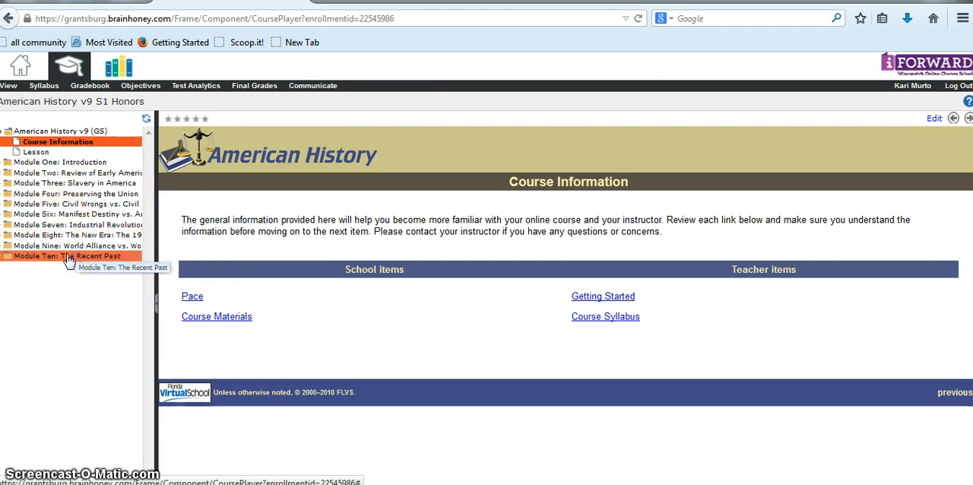
pyautogui.click(43, 88)
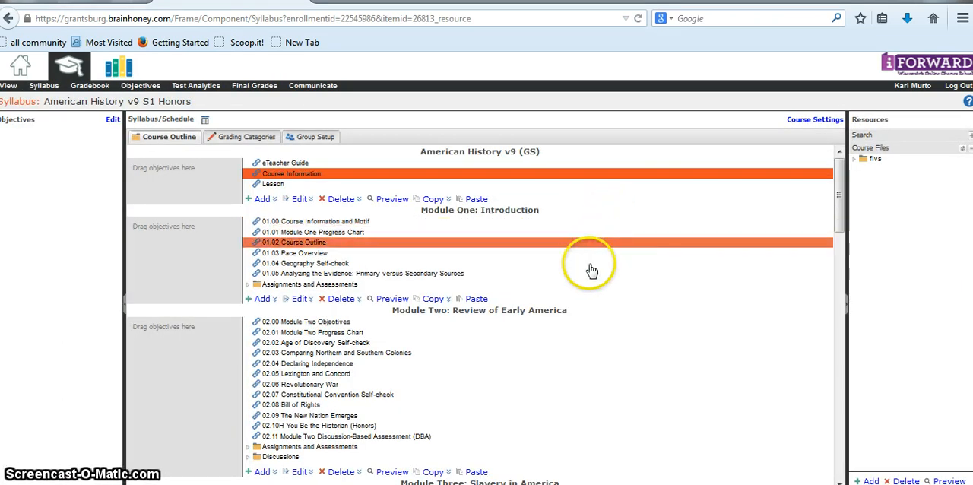
pyautogui.scroll(-2, 602, 298)
pyautogui.scroll(-5, 602, 298)
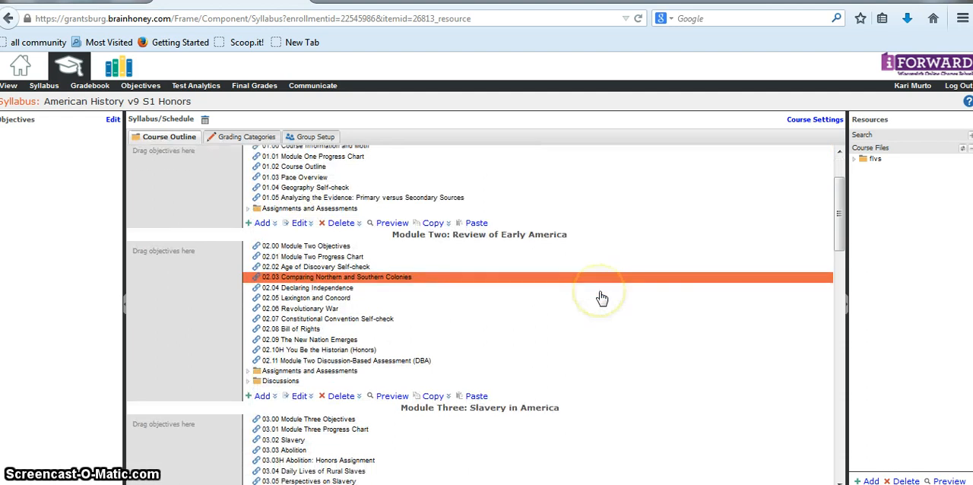
pyautogui.scroll(-8, 601, 298)
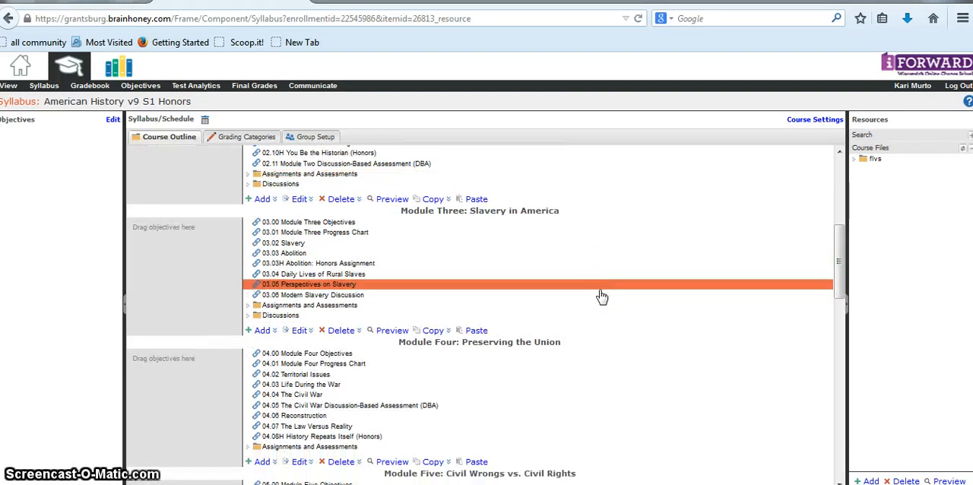
pyautogui.scroll(-7, 601, 296)
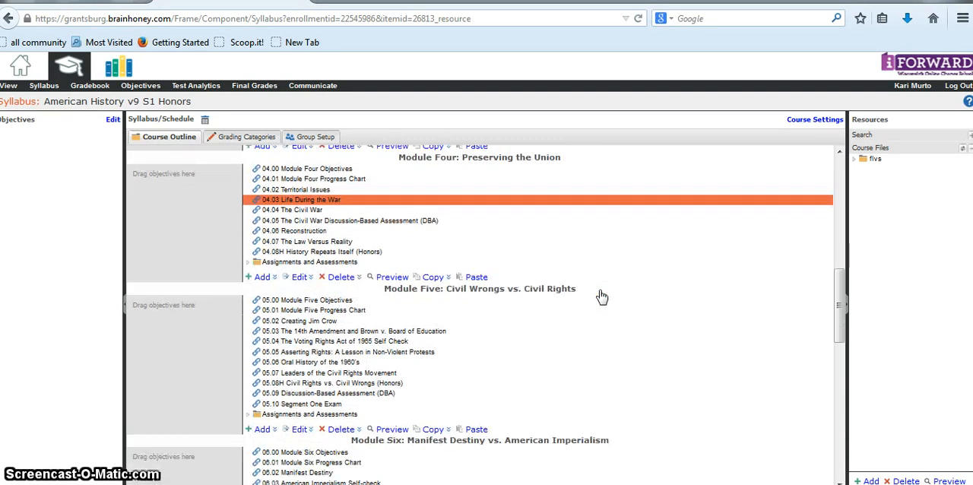
pyautogui.scroll(-5, 602, 297)
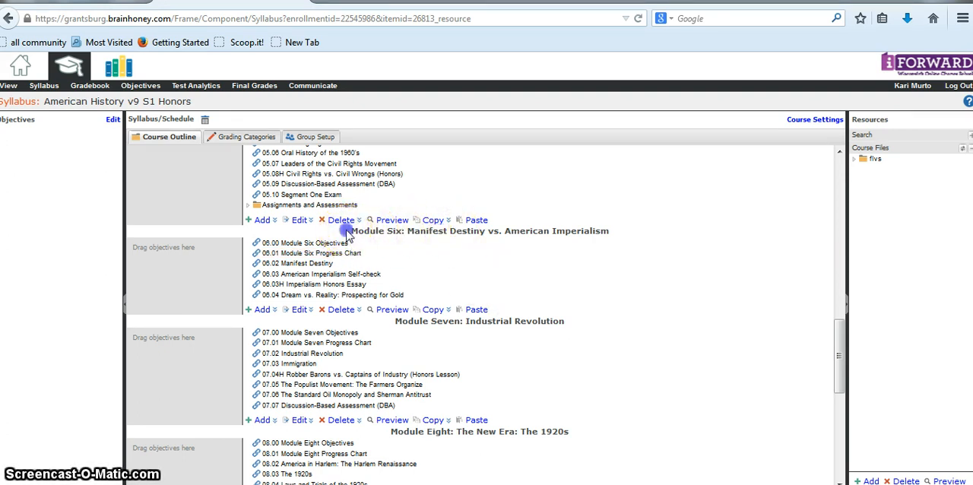
pyautogui.moveTo(350, 231); pyautogui.dragTo(664, 231)
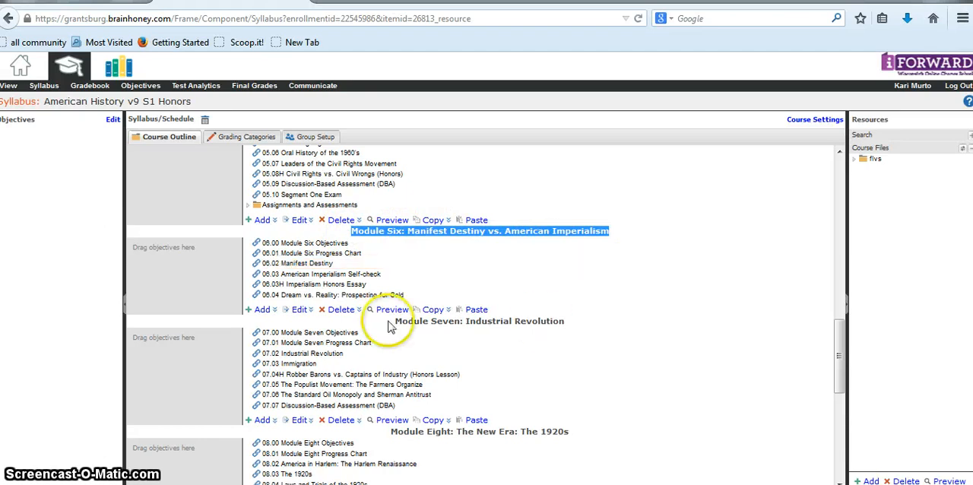
# Hide Module Six from the table of contents and from students, and check the module list in the course view
pyautogui.click(297, 315)
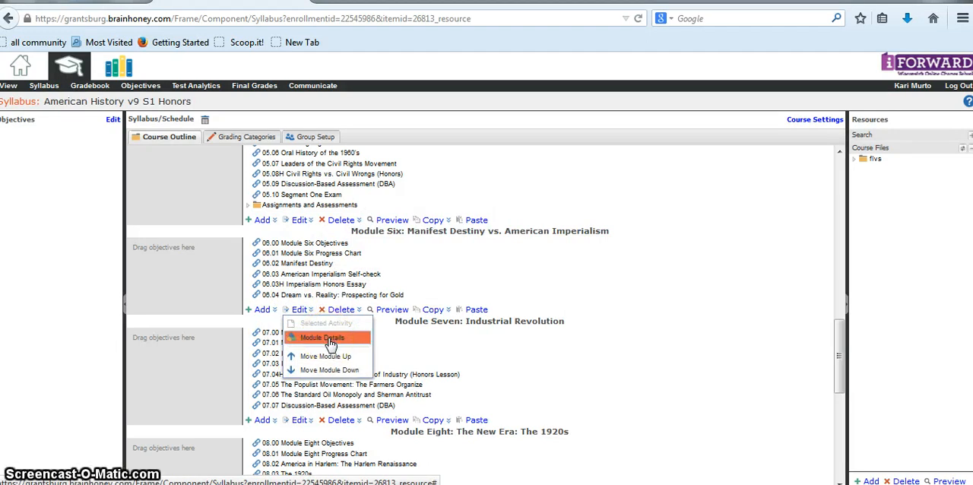
pyautogui.click(330, 339)
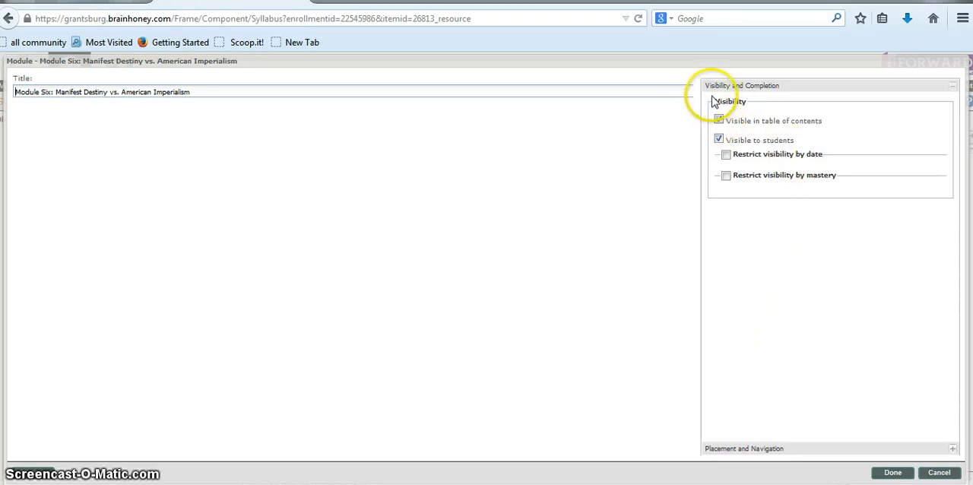
pyautogui.click(719, 120)
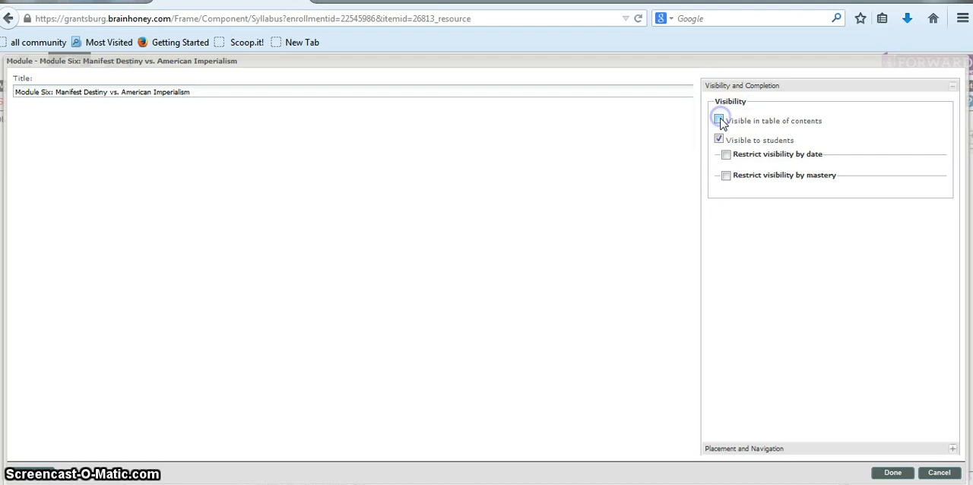
pyautogui.click(719, 139)
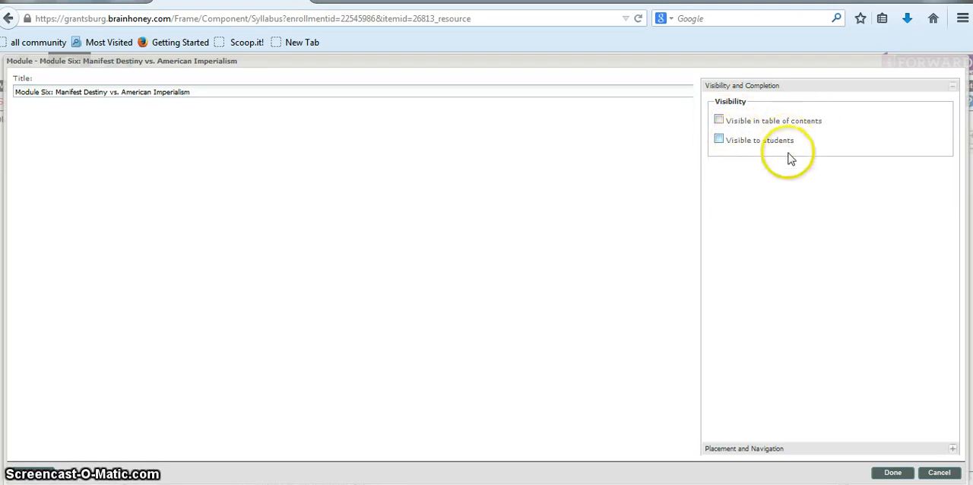
pyautogui.click(894, 473)
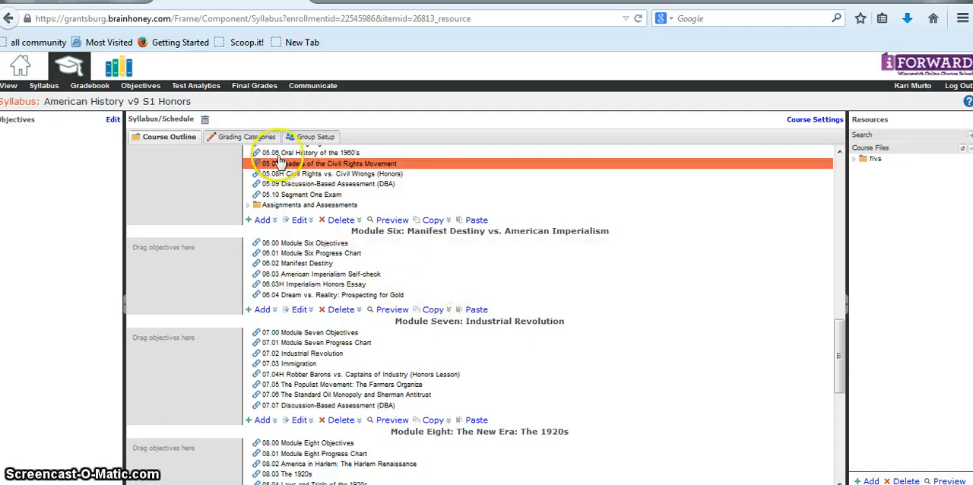
pyautogui.click(9, 88)
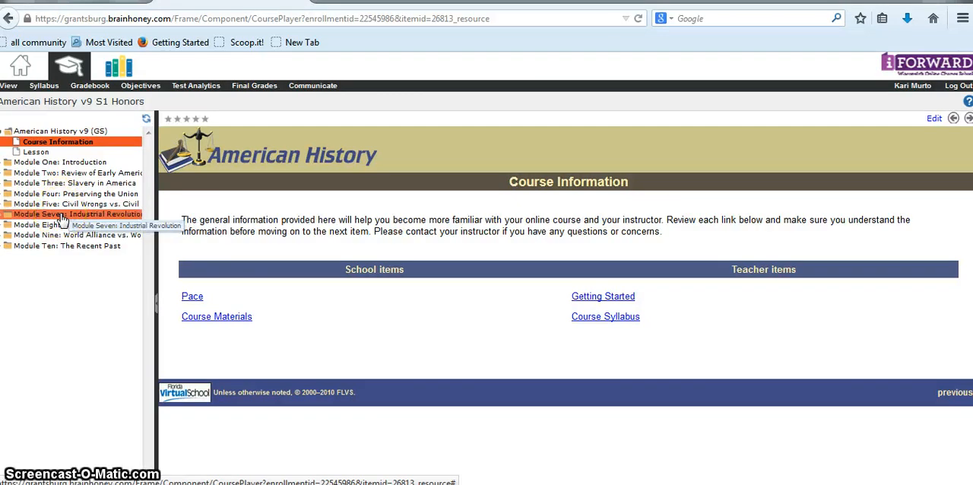
# Make Module Six visible in the table of contents and to students from the syllabus, and check the course view
pyautogui.click(46, 87)
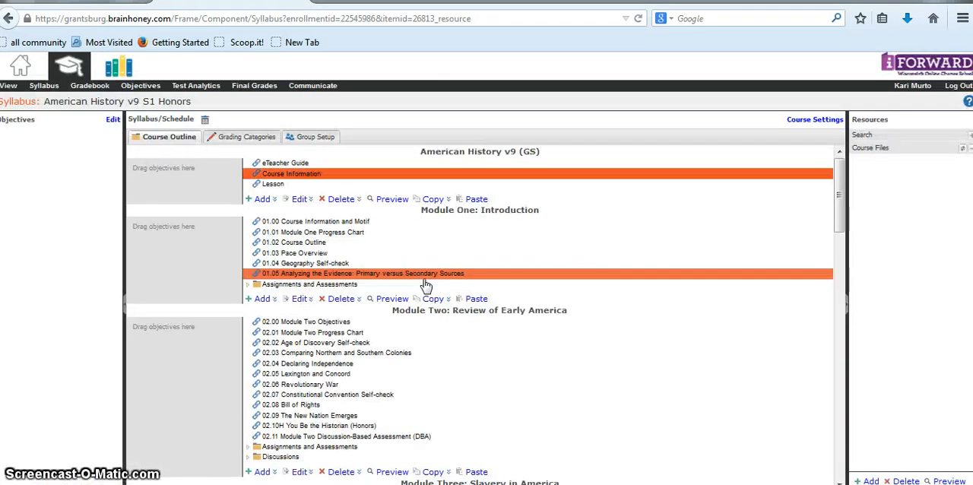
pyautogui.scroll(-5, 426, 282)
pyautogui.scroll(-10, 546, 308)
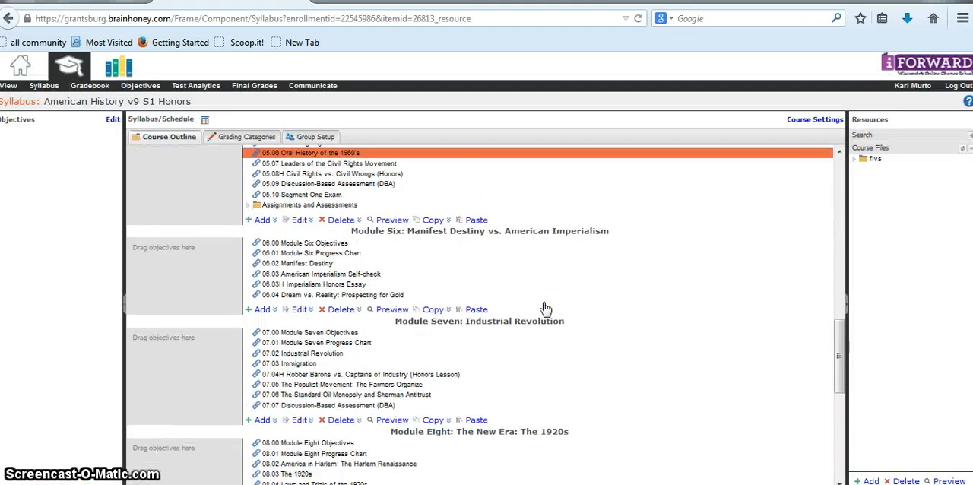
pyautogui.click(298, 310)
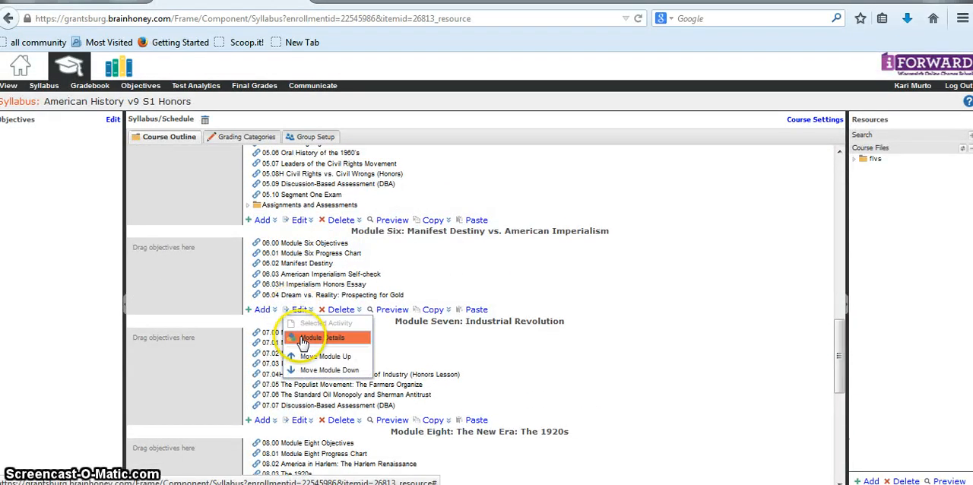
pyautogui.click(320, 338)
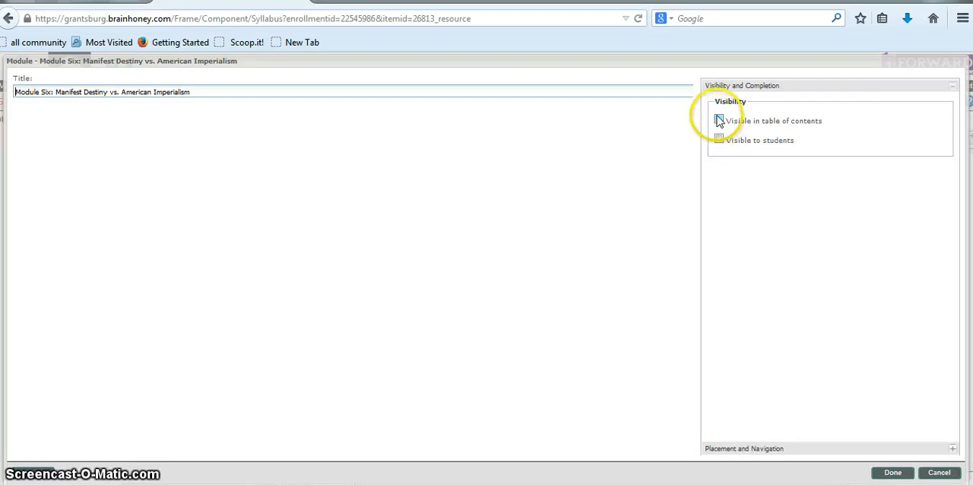
pyautogui.click(718, 121)
pyautogui.click(719, 140)
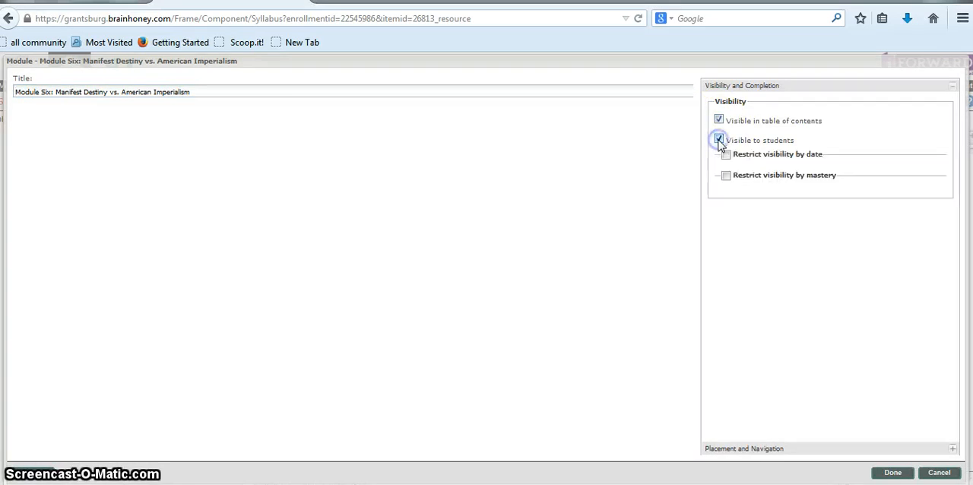
pyautogui.click(894, 473)
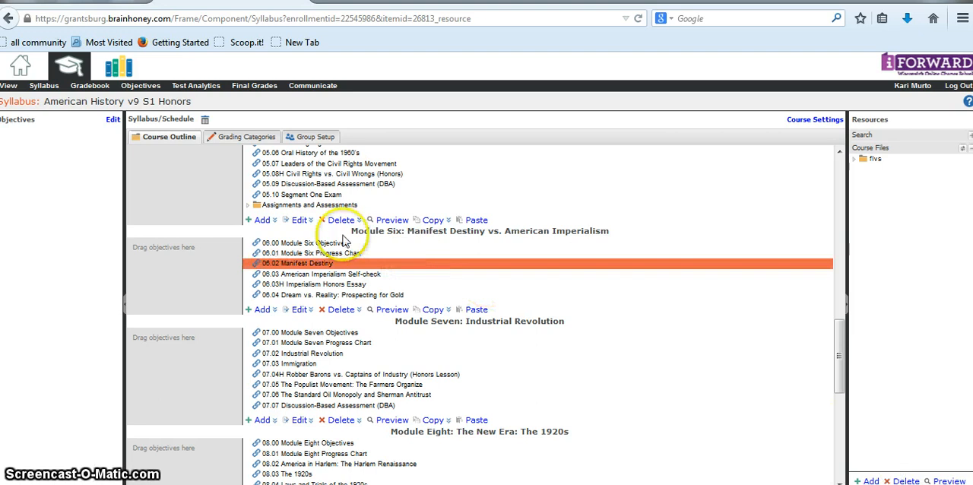
pyautogui.click(10, 88)
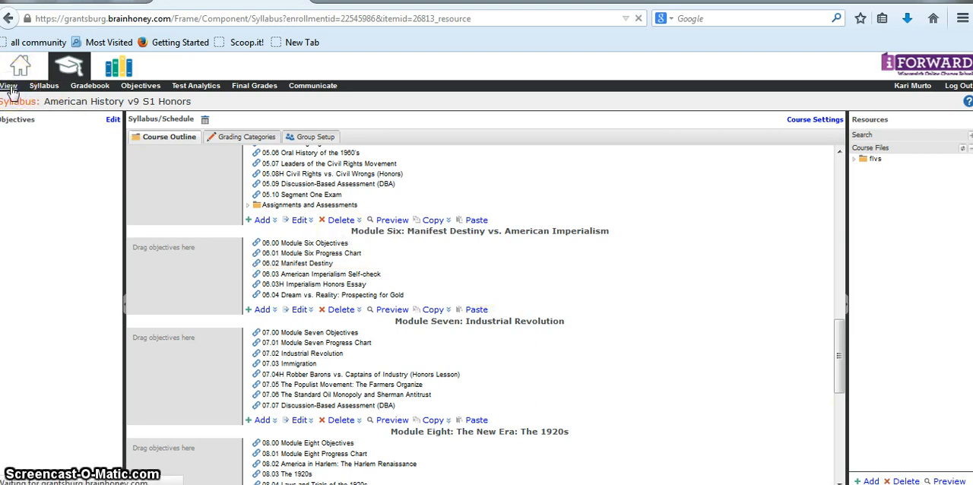
pyautogui.click(53, 195)
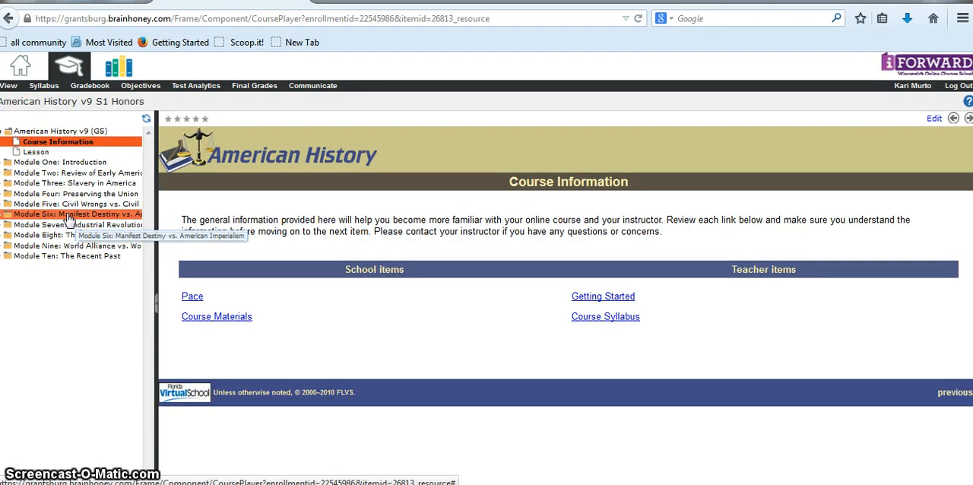
# In the syllabus, hide the Module One activity 01.00 Course Information and Motif from the table of contents and from students
pyautogui.click(40, 87)
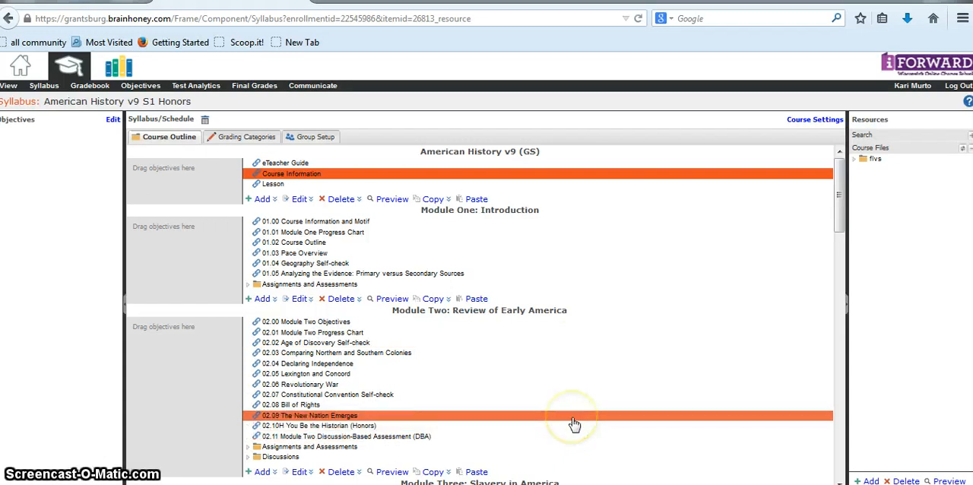
pyautogui.click(304, 228)
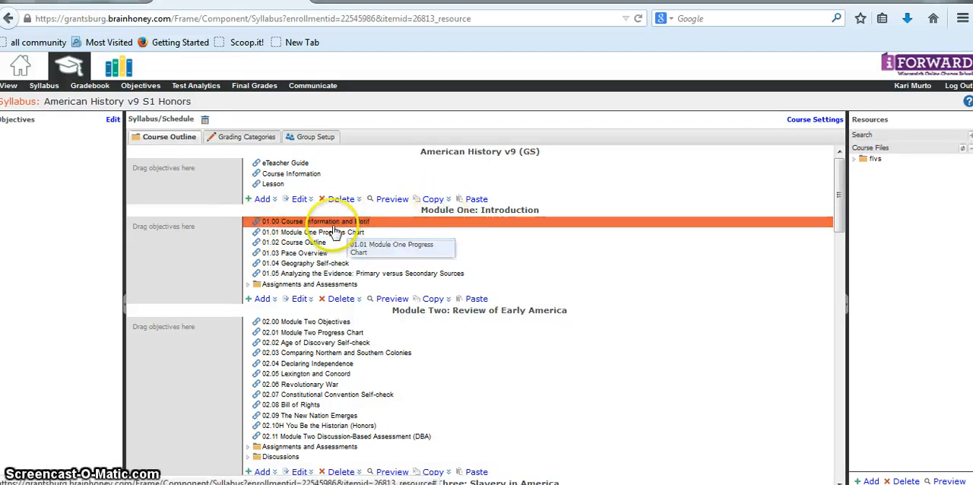
pyautogui.click(333, 221)
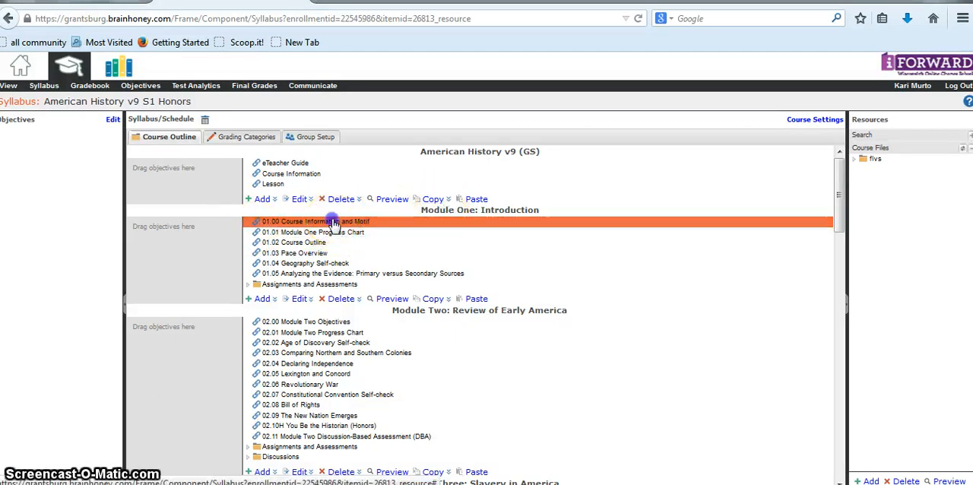
pyautogui.click(300, 300)
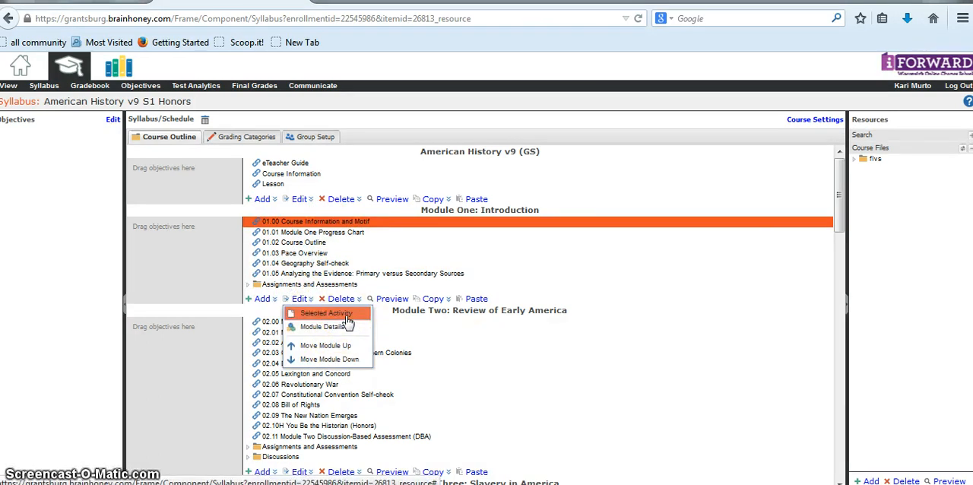
pyautogui.click(347, 321)
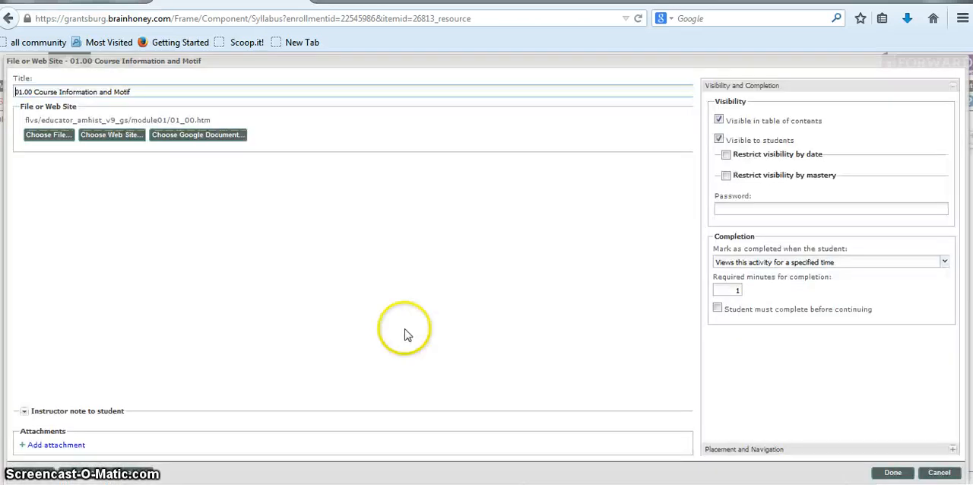
pyautogui.click(719, 121)
pyautogui.click(718, 139)
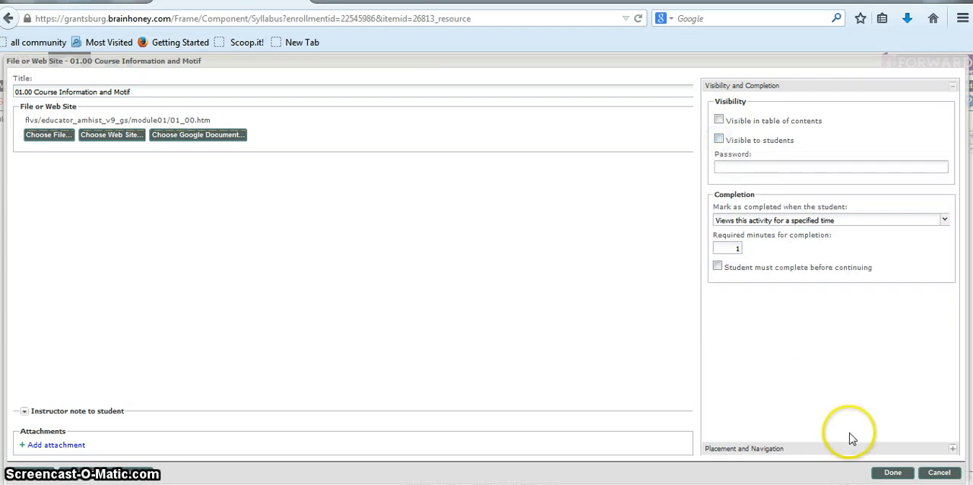
pyautogui.click(891, 472)
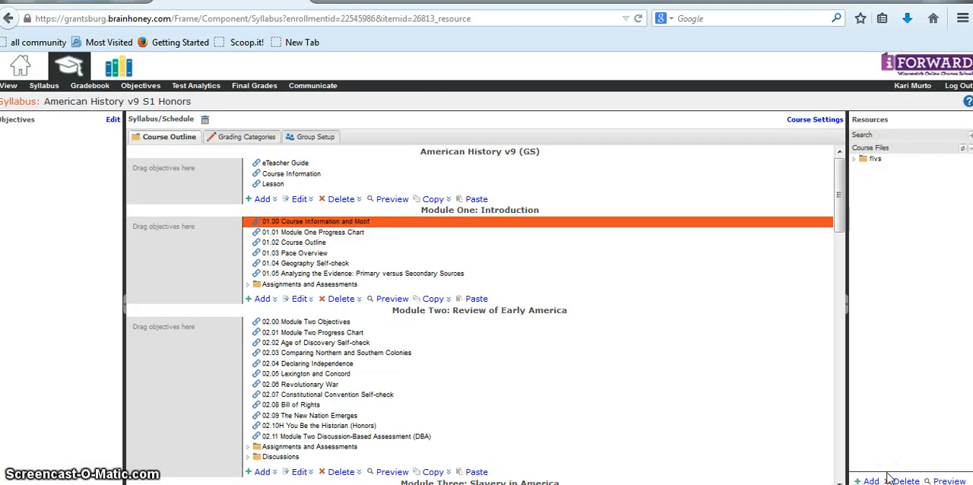
# Check the contents of Module One in the course view and open 01.01 Module One Progress Chart
pyautogui.click(9, 88)
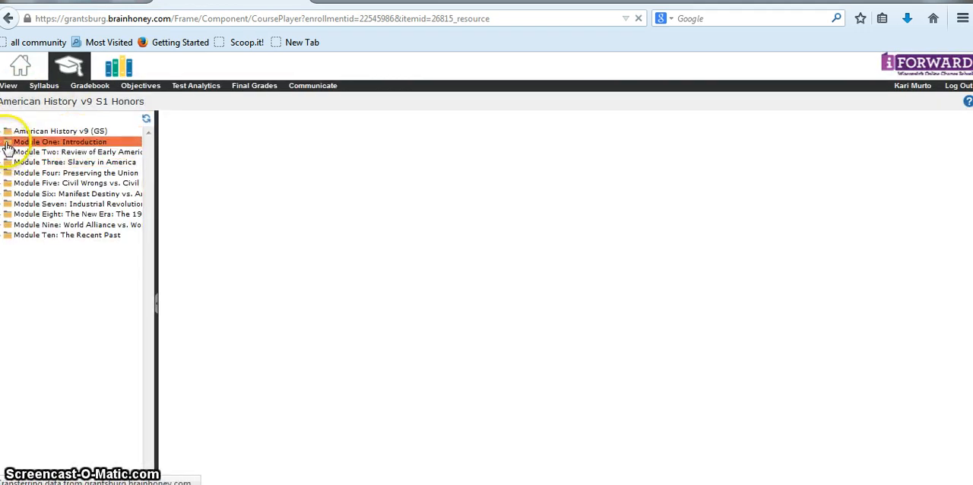
pyautogui.click(7, 146)
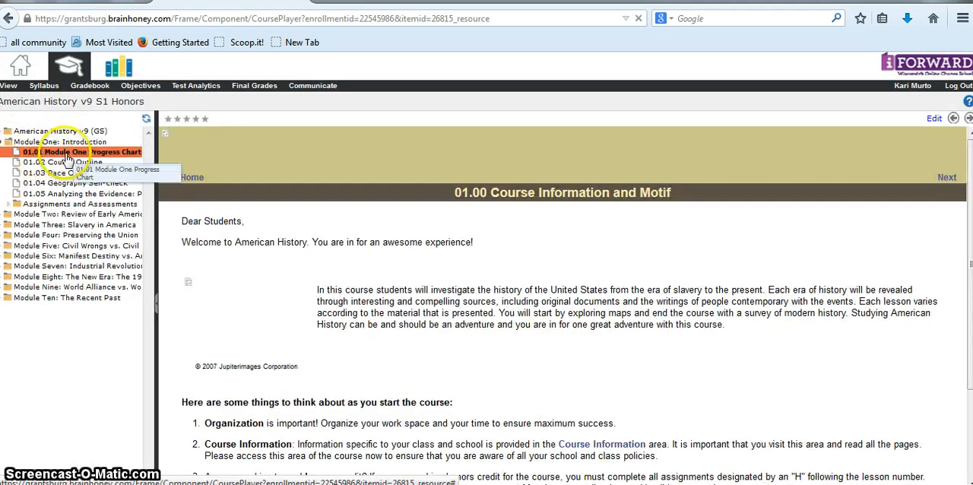
pyautogui.click(68, 155)
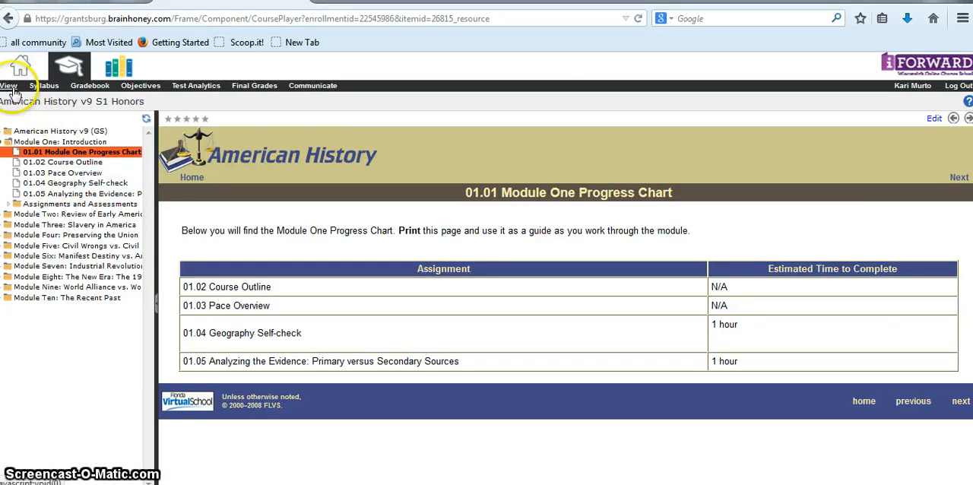
# Make the Module One activity 01.00 Course Information and Motif visible in the table of contents and to students, and check the course view
pyautogui.click(44, 87)
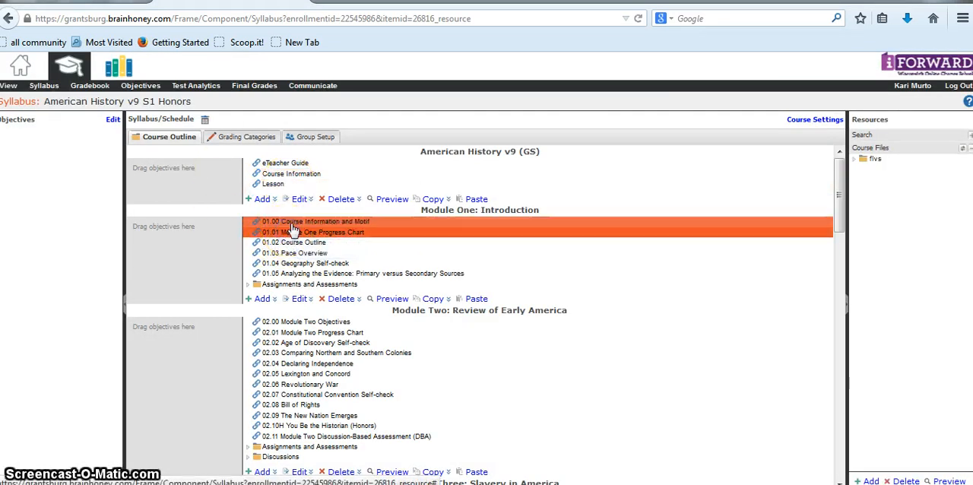
pyautogui.click(291, 221)
pyautogui.click(300, 299)
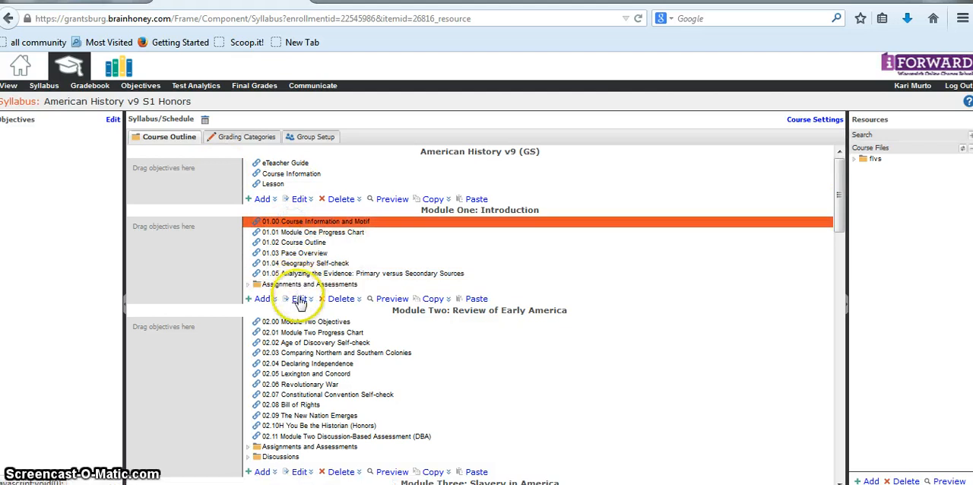
pyautogui.click(317, 315)
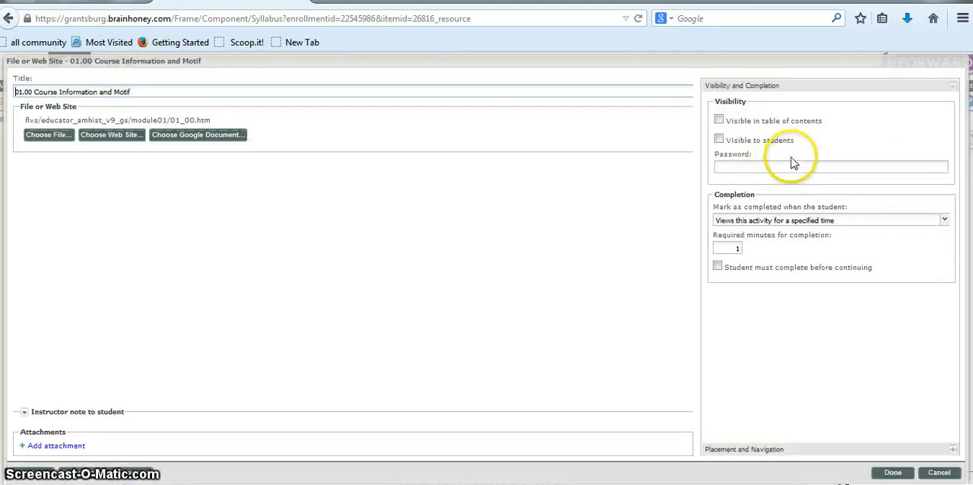
pyautogui.click(719, 120)
pyautogui.click(718, 140)
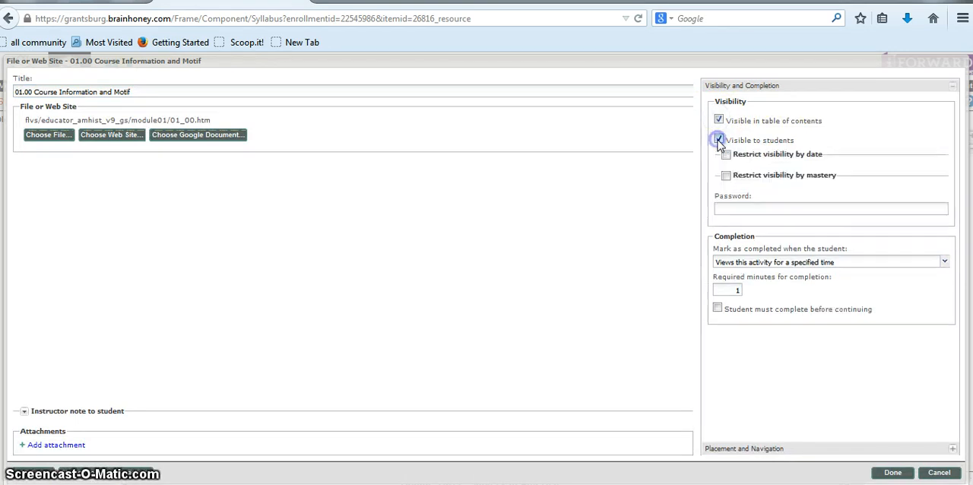
pyautogui.click(894, 473)
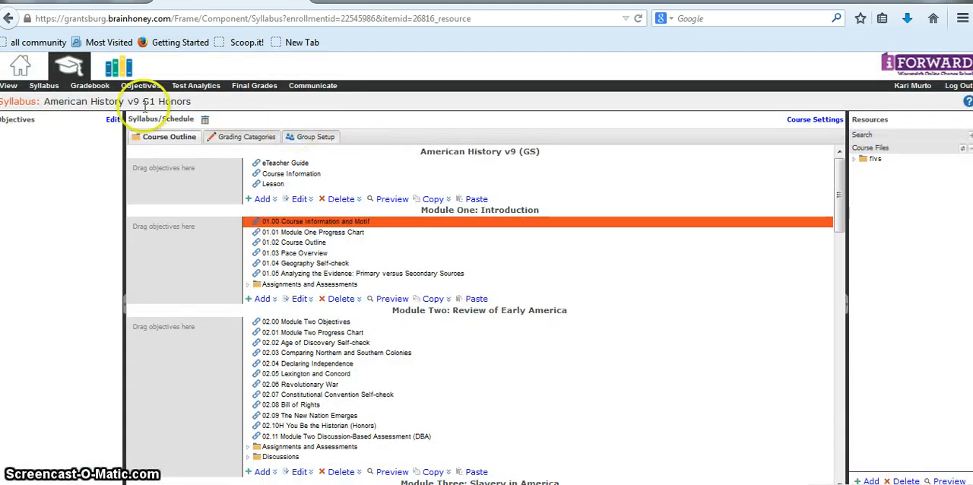
pyautogui.click(9, 86)
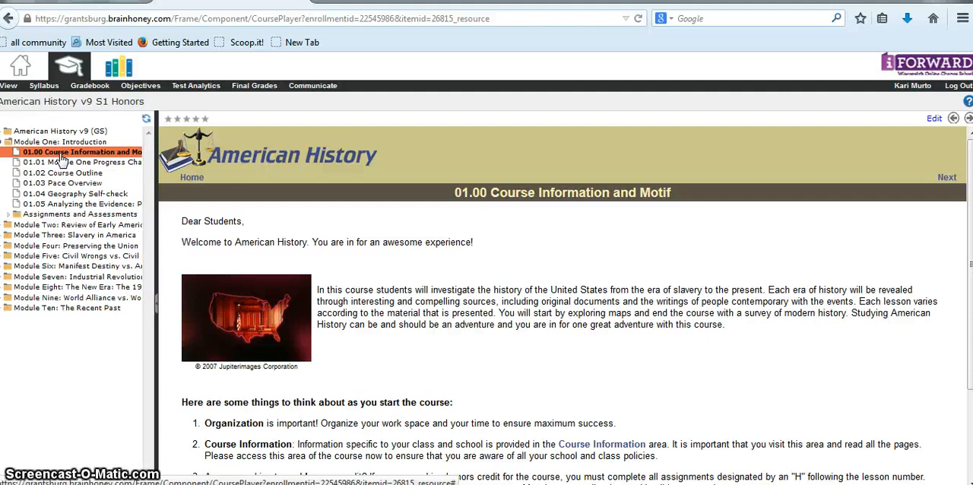
# Add an assessment titled "Welcome Survery!" to the American History v9 (GS) section of the syllabus
pyautogui.click(44, 86)
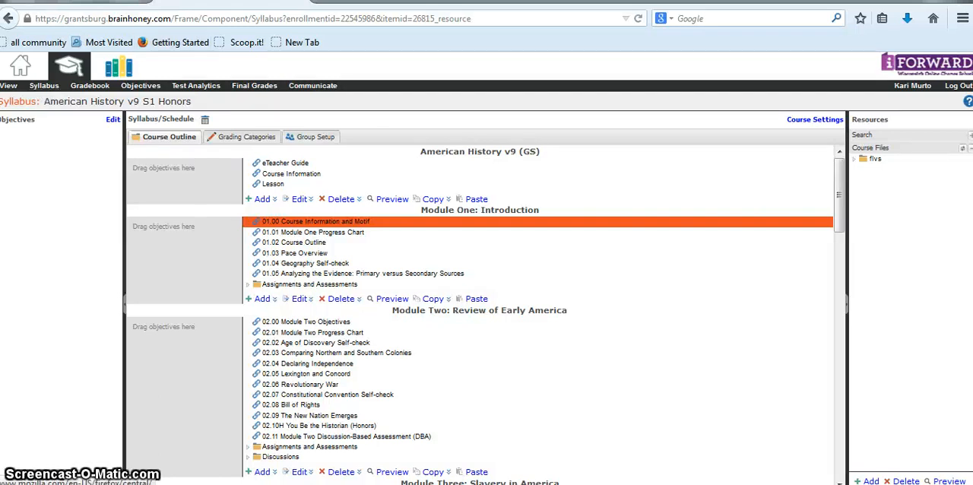
pyautogui.click(485, 166)
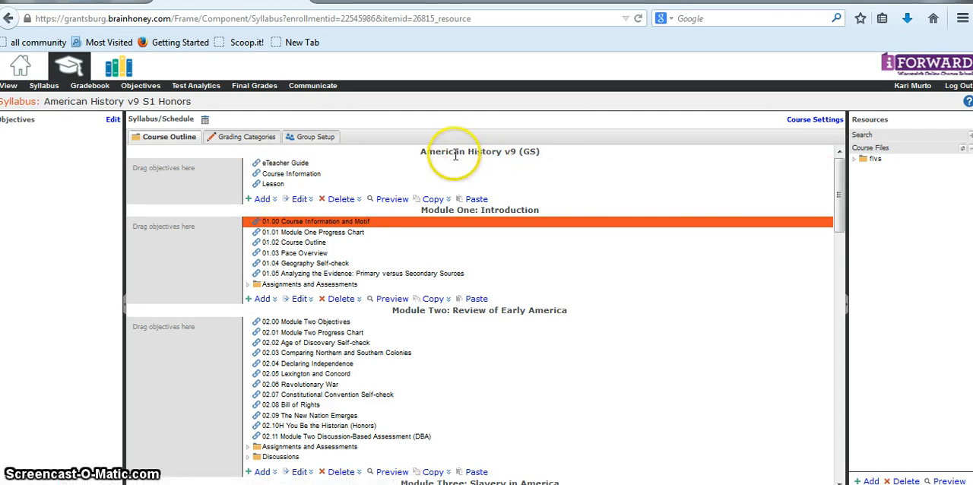
pyautogui.click(260, 200)
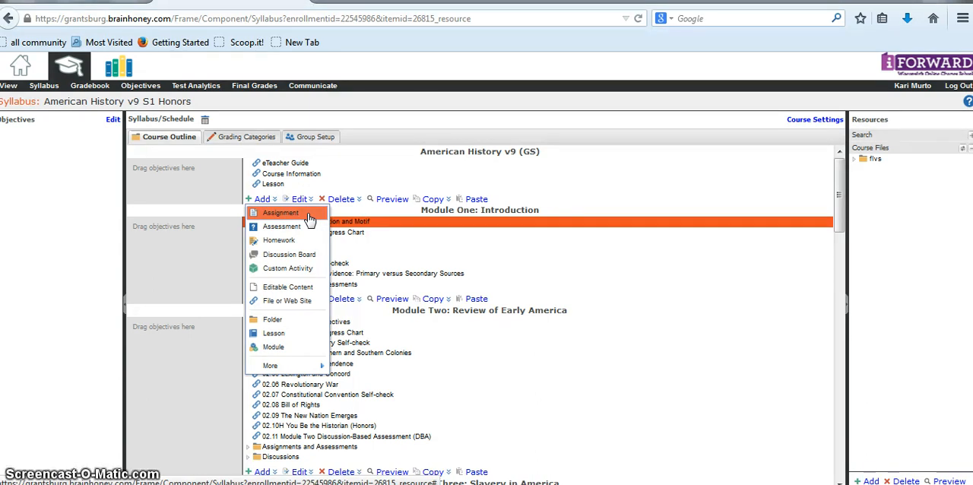
pyautogui.click(305, 231)
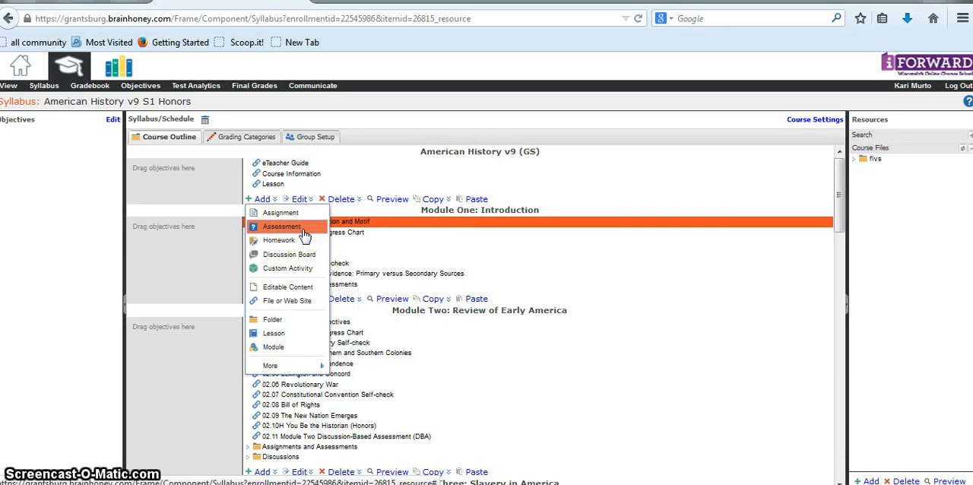
pyautogui.click(305, 231)
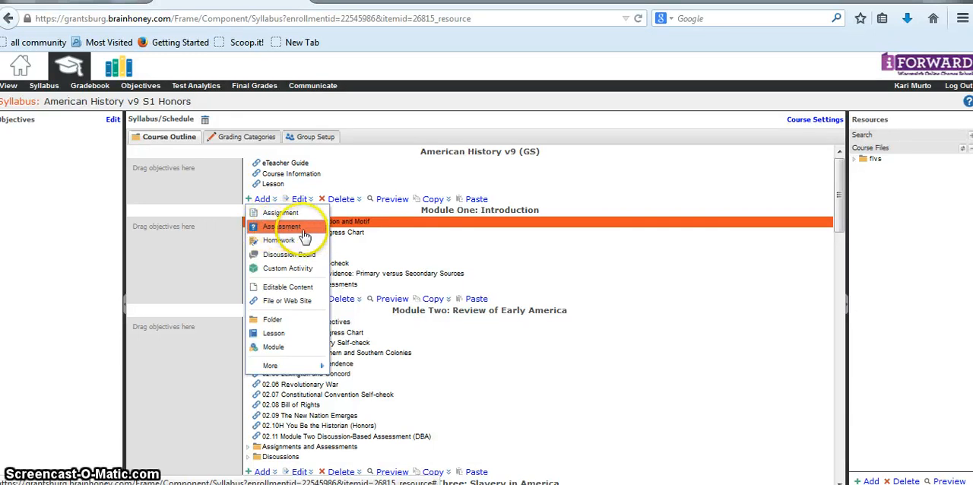
pyautogui.click(305, 235)
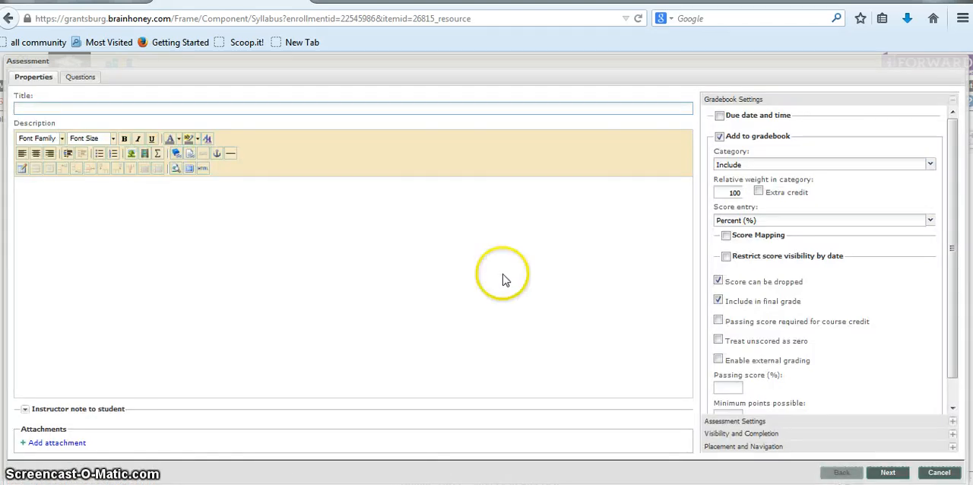
pyautogui.click(196, 103)
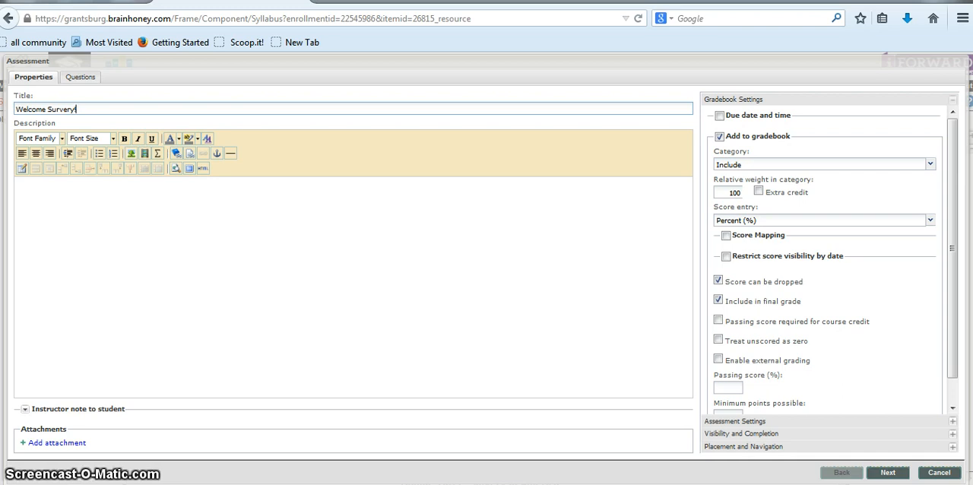
# Open the Welcome Survey Word document from the Documents library's Miscellaneous > Course Creation folder
pyautogui.press('super')
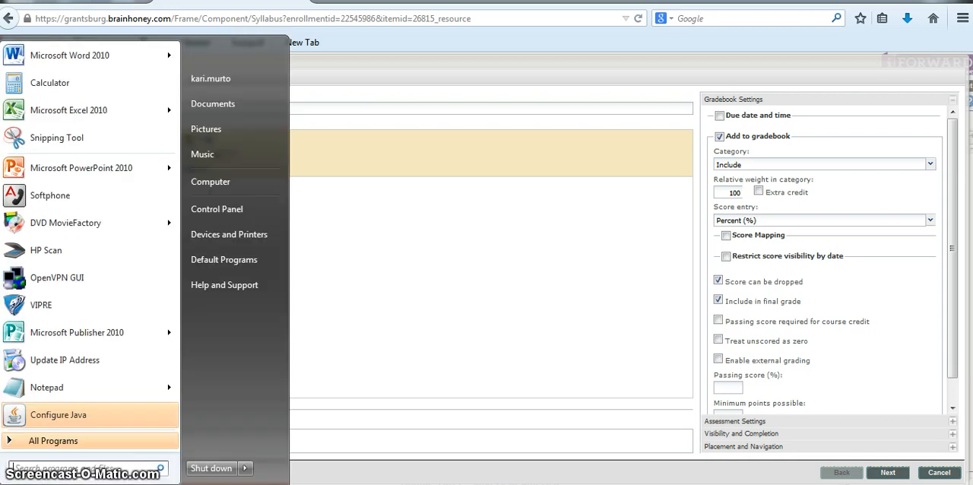
pyautogui.press('super')
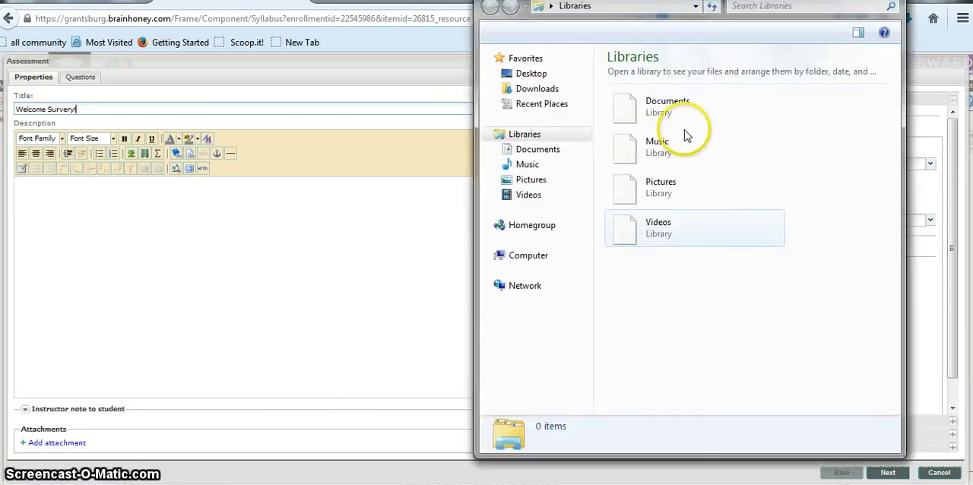
pyautogui.doubleClick(691, 118)
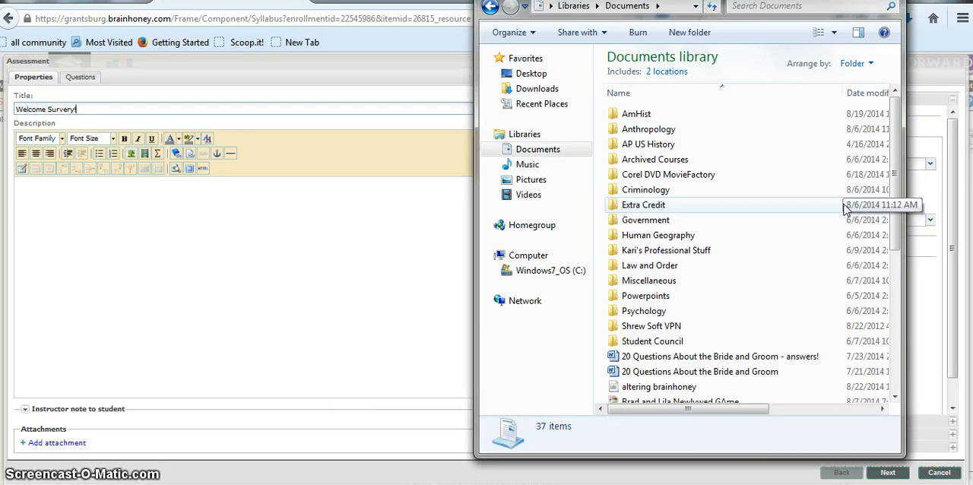
pyautogui.doubleClick(650, 281)
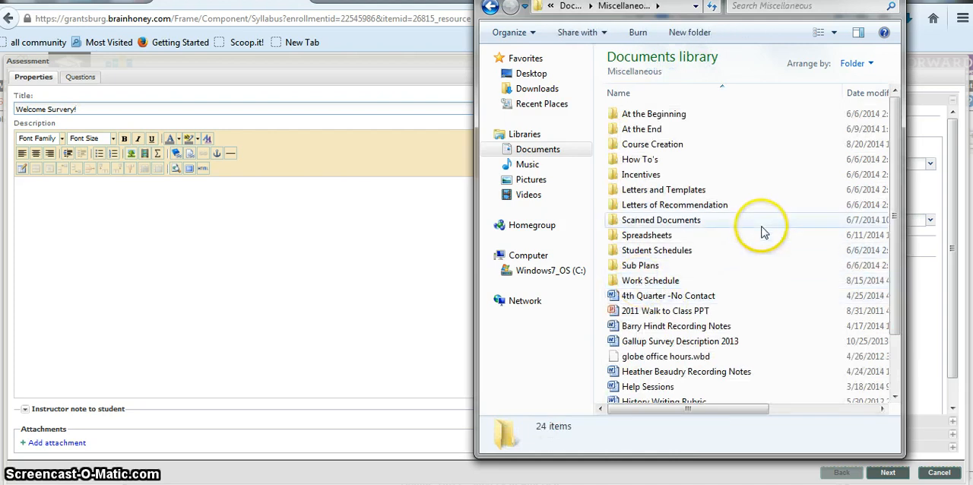
pyautogui.click(669, 146)
pyautogui.doubleClick(669, 147)
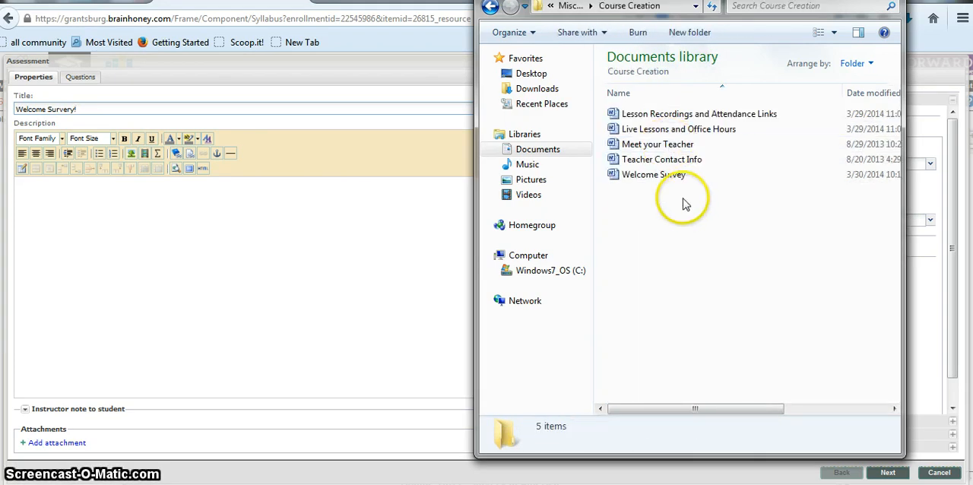
pyautogui.click(650, 176)
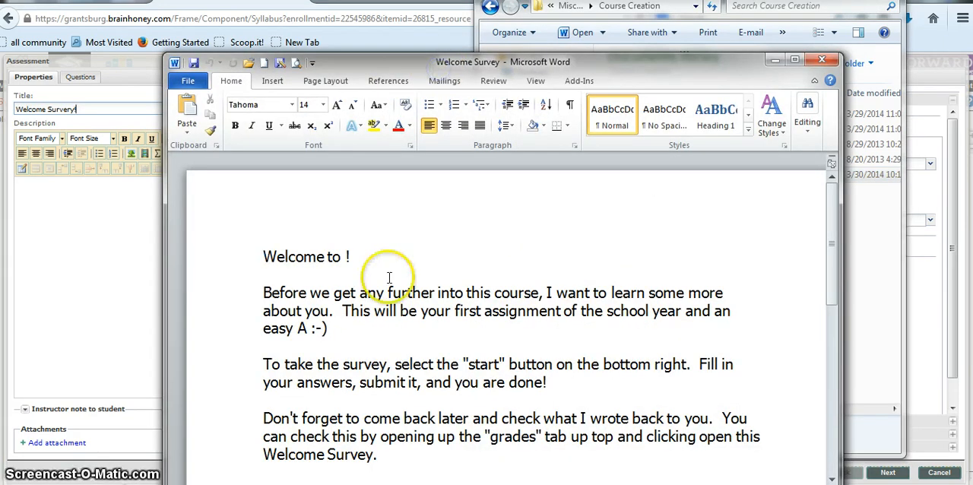
# Copy the Word document's introductory text into the assessment description and complete its greeting as "Welcome to American History!"
pyautogui.moveTo(258, 250); pyautogui.dragTo(434, 459)
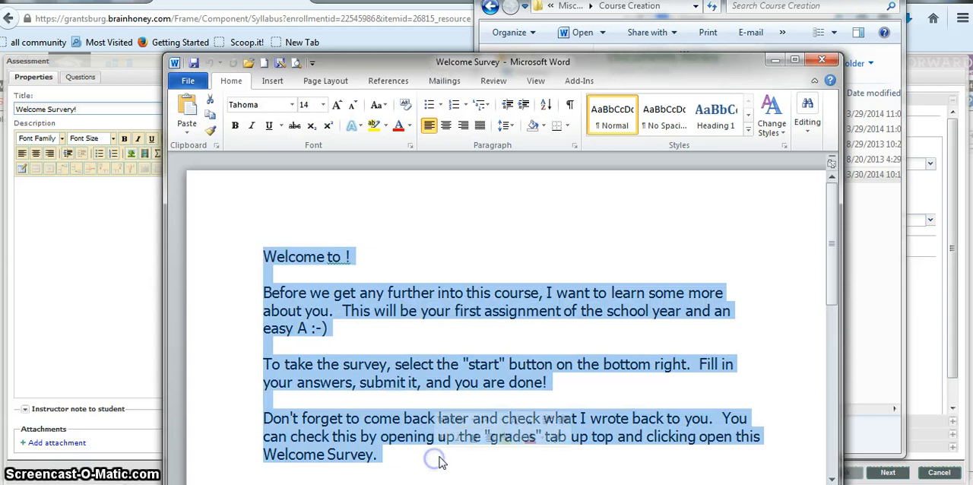
pyautogui.click(82, 242)
pyautogui.write('Welcome to !  Before we get any further into this course, I want to learn some more about you.  This will be your first assignment of the school year and an easy A :-)  To take the survey, select the "start" button on the bottom right.  Fill in your answers, submit it, and you are done!  Don\'t forget to come back later and check what I wrote back to you.  You can check this by opening up the "grades" tab up top and clicking open this Welcome Survey!')
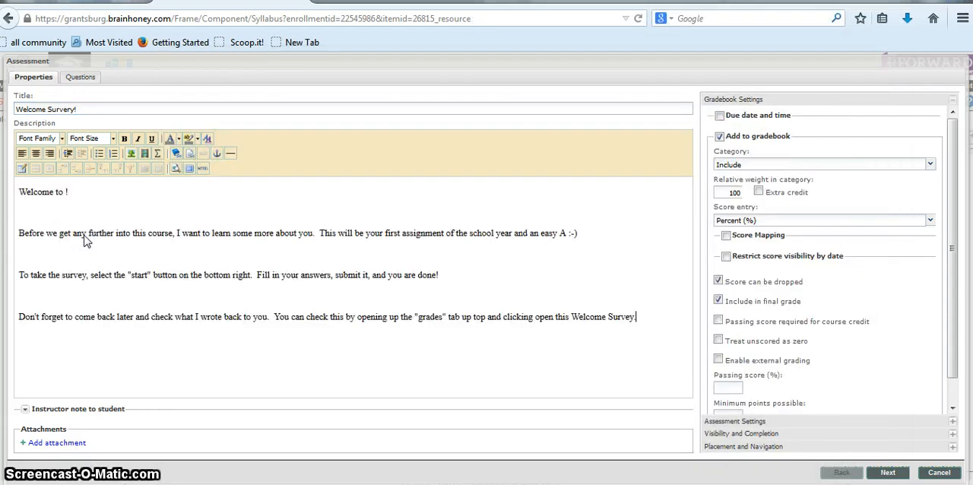
pyautogui.click(66, 193)
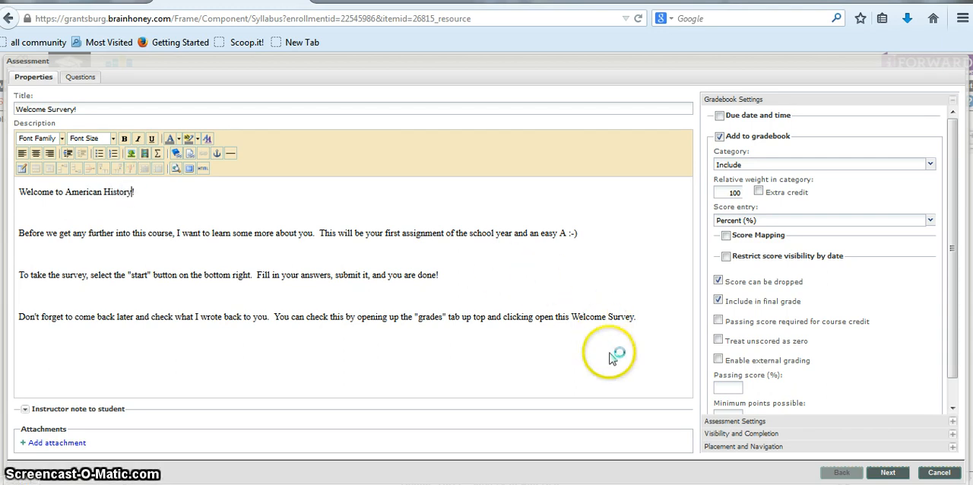
# Format the entire description text in 18 pt Comic Sans MS with a green font color
pyautogui.moveTo(641, 313); pyautogui.dragTo(17, 190)
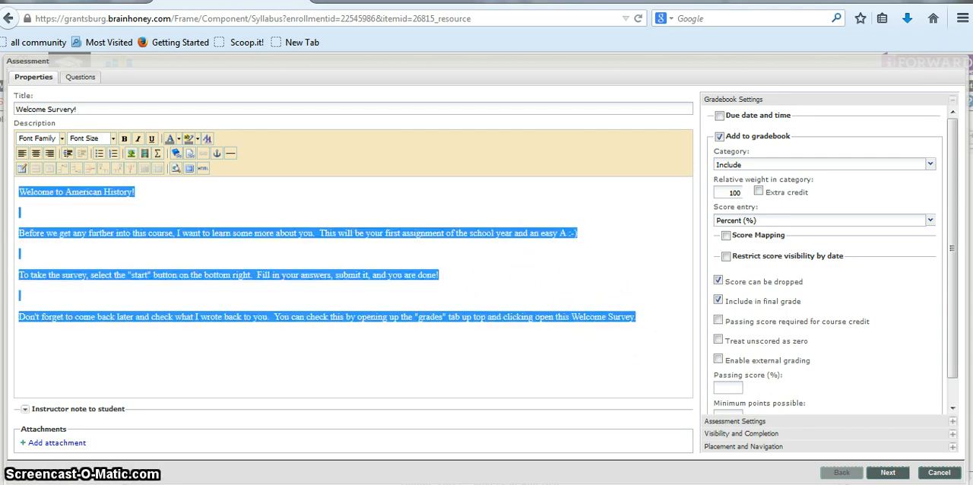
pyautogui.click(113, 139)
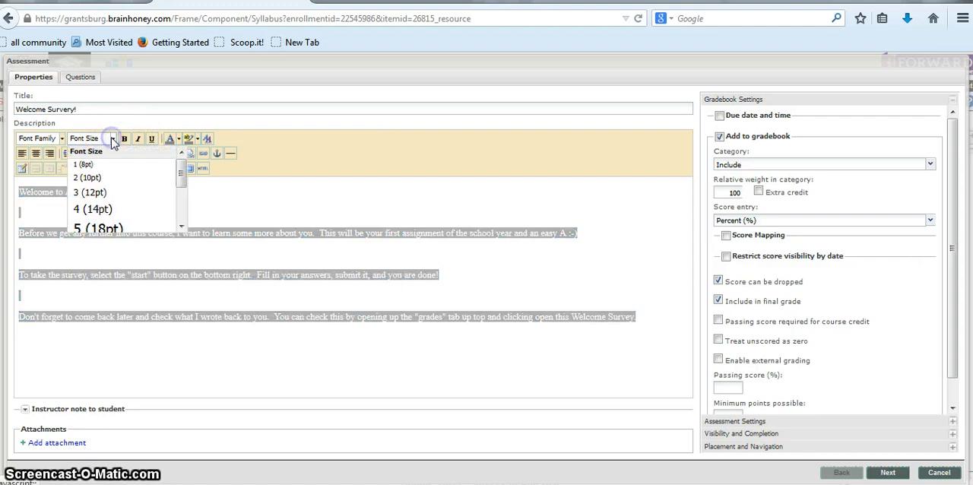
pyautogui.click(101, 229)
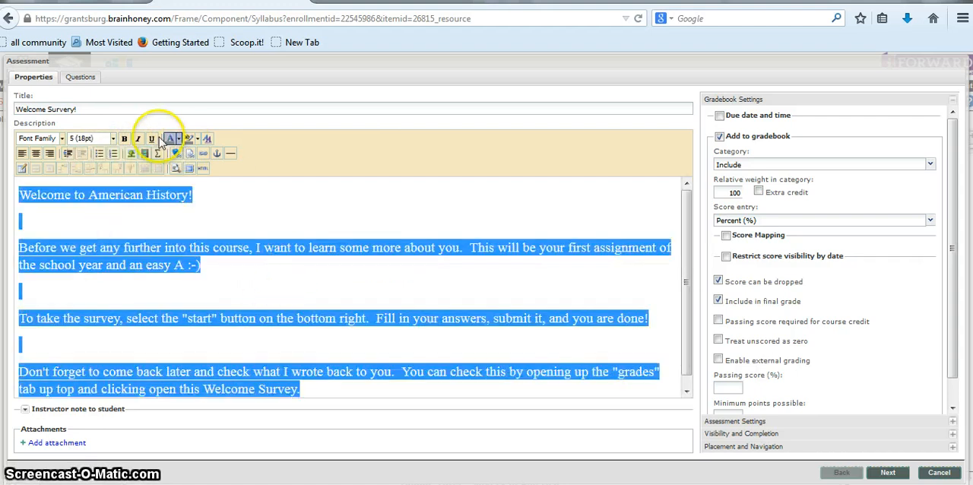
pyautogui.click(64, 138)
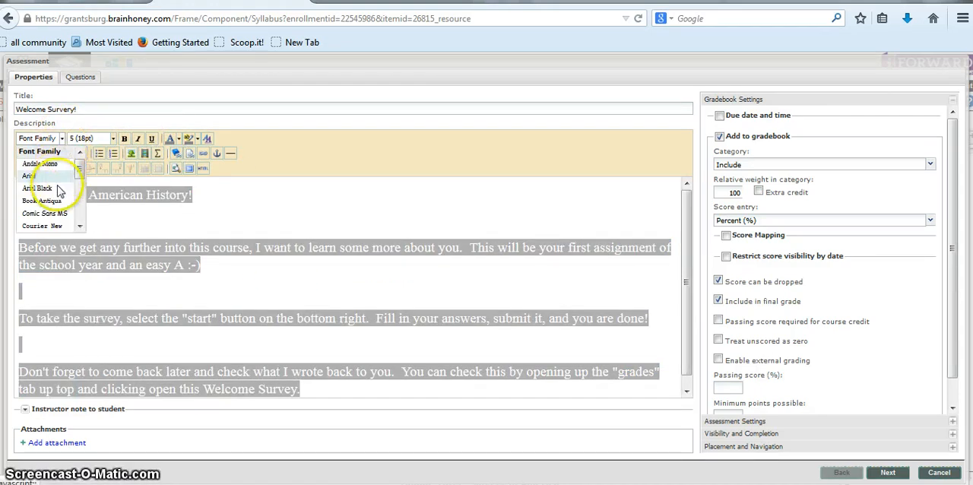
pyautogui.click(49, 213)
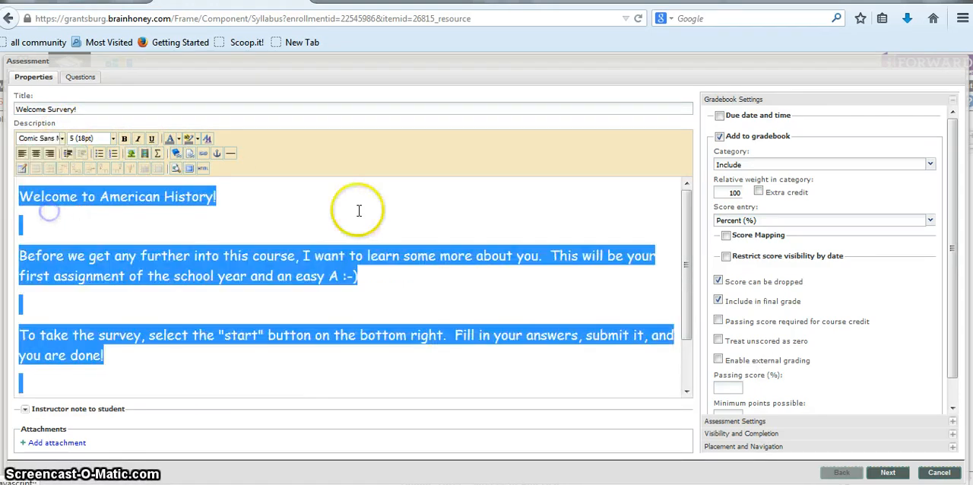
pyautogui.click(178, 139)
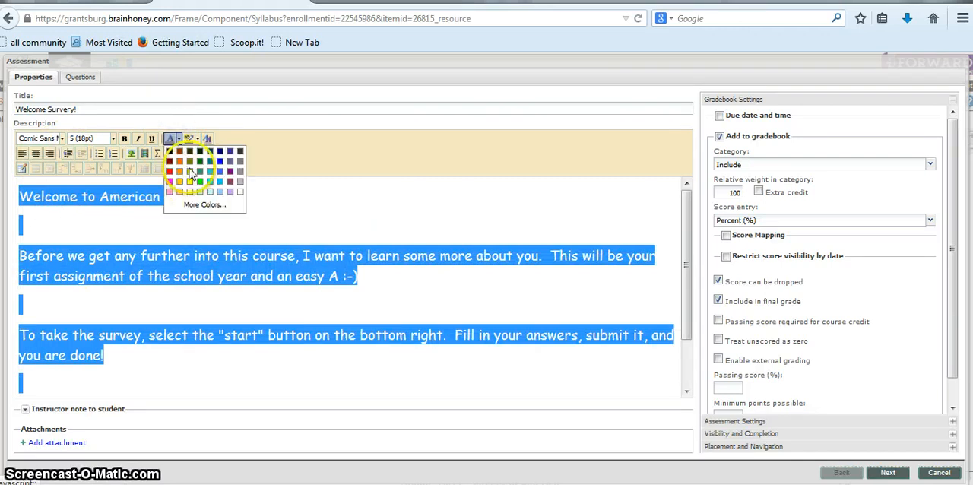
pyautogui.click(199, 171)
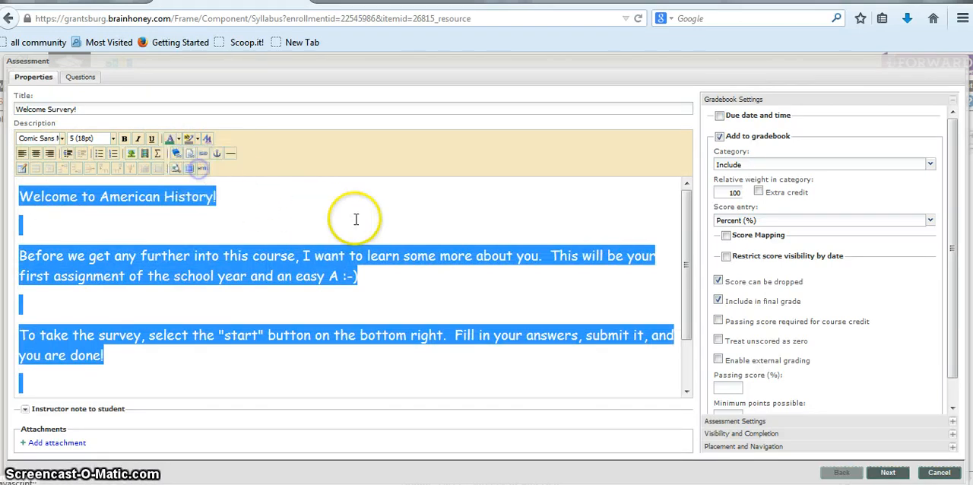
pyautogui.click(354, 219)
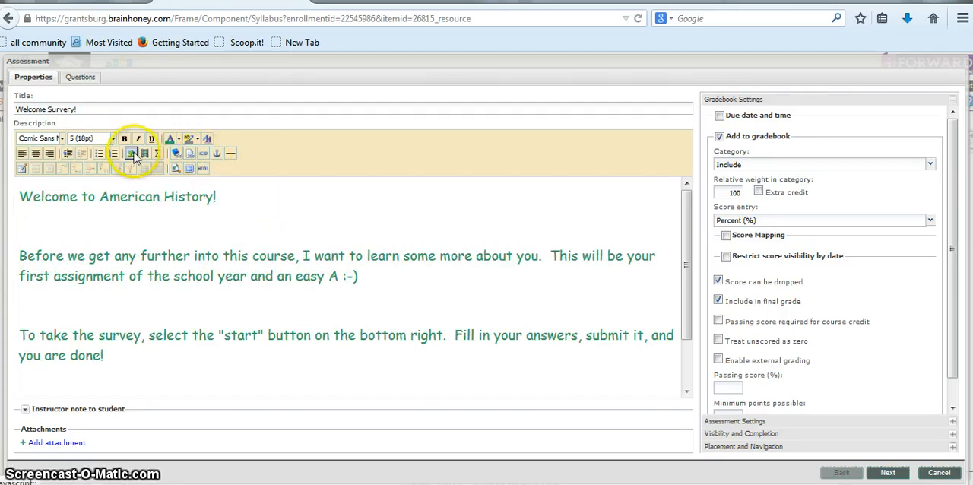
pyautogui.click(359, 266)
pyautogui.scroll(-1, 359, 266)
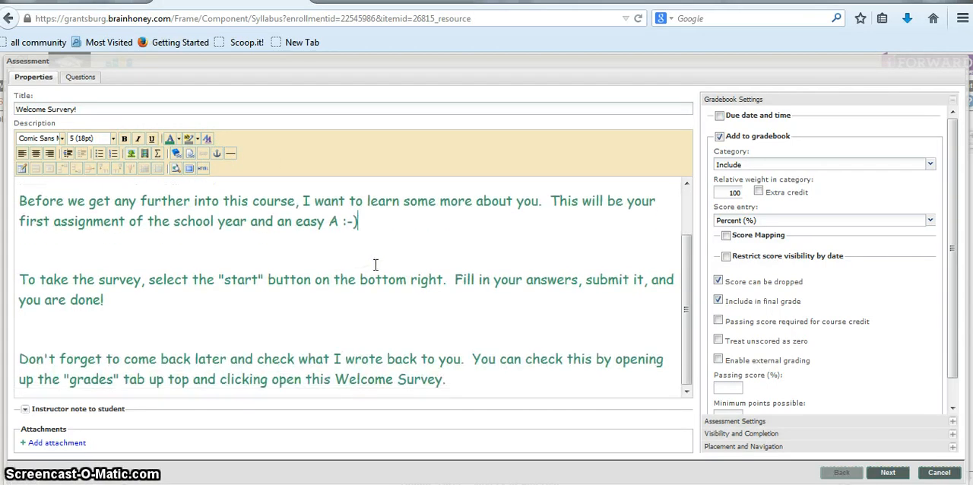
pyautogui.scroll(1, 359, 265)
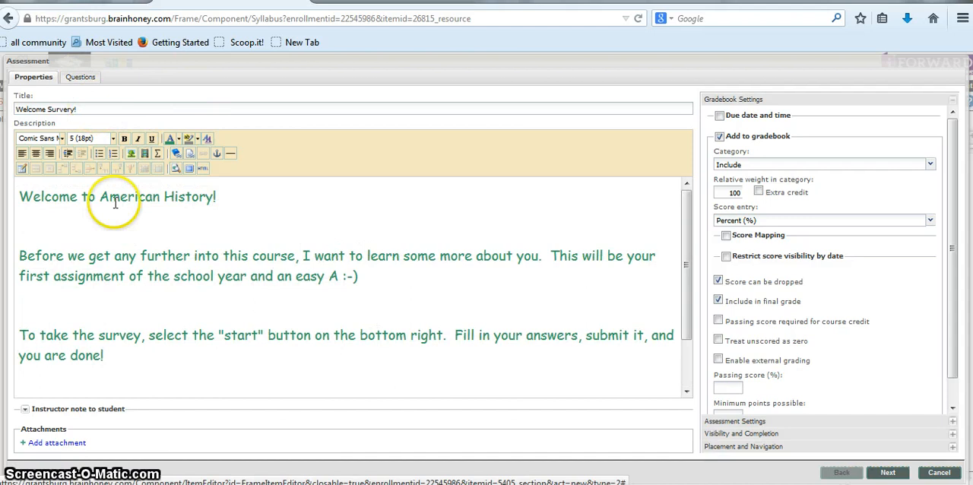
pyautogui.scroll(-1, 136, 218)
pyautogui.scroll(-1, 142, 222)
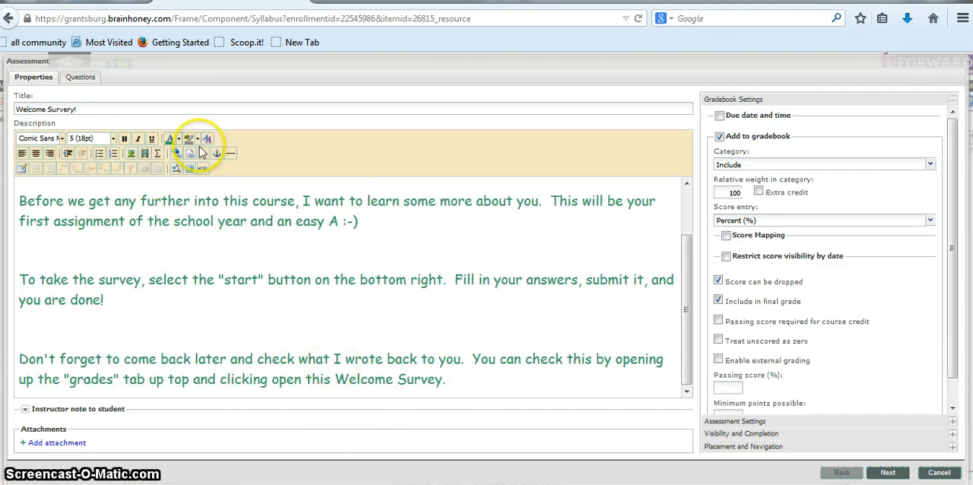
# Set the type of the assessment's first question to Essay
pyautogui.click(79, 80)
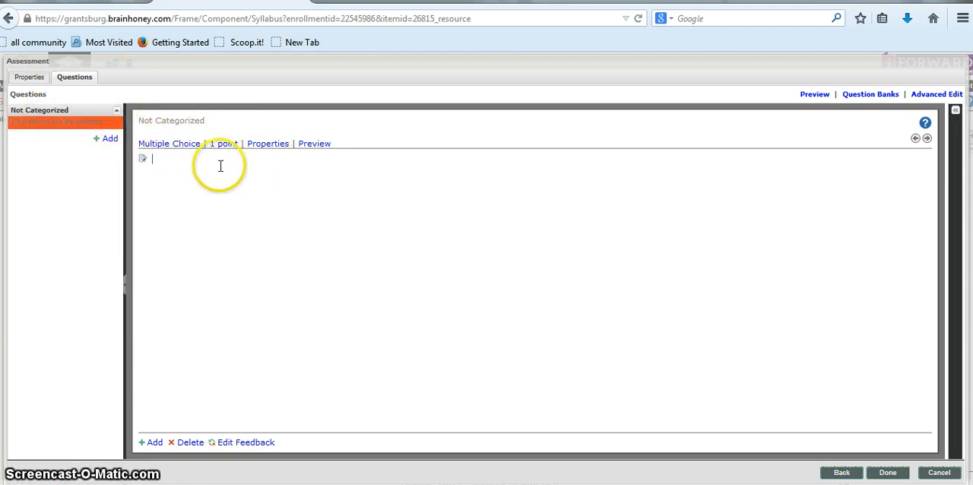
pyautogui.click(177, 146)
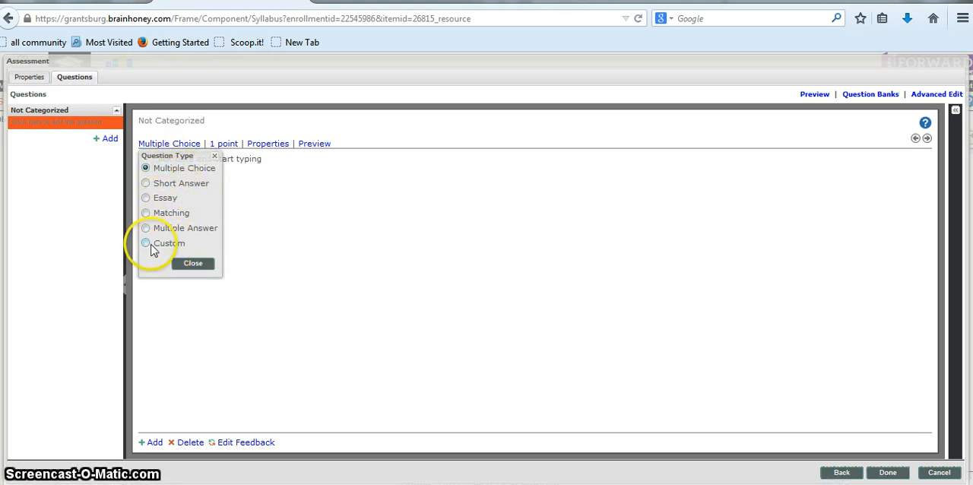
pyautogui.click(146, 200)
pyautogui.click(190, 233)
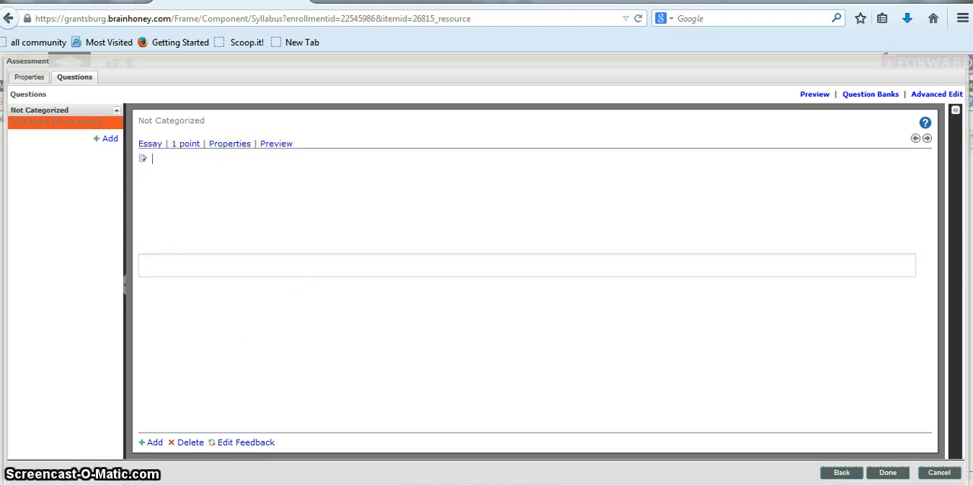
# Copy "What are you most interested in studying in this course?" from the Welcome Survey Word document into the essay question's text
pyautogui.hotkey('alt', 'Tab')
pyautogui.click(546, 296)
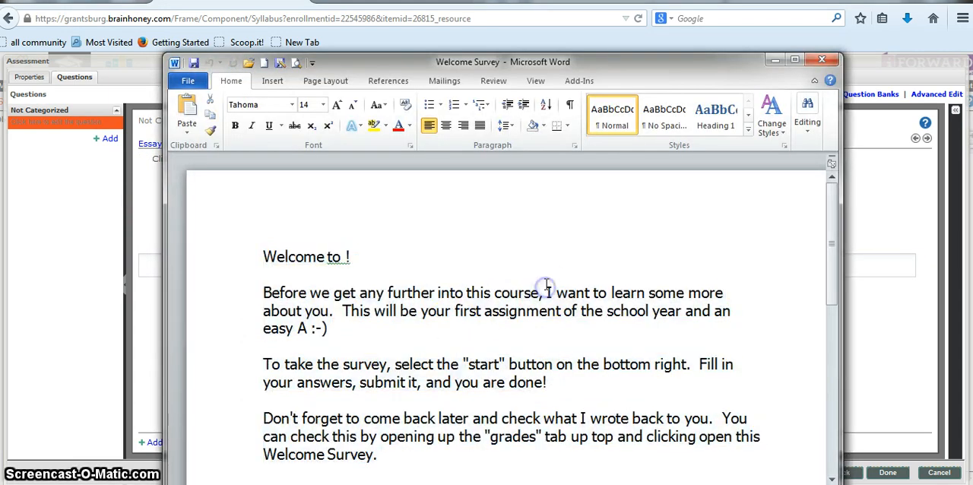
pyautogui.scroll(-5, 494, 285)
pyautogui.click(248, 263)
pyautogui.hotkey('ctrl', 'c')
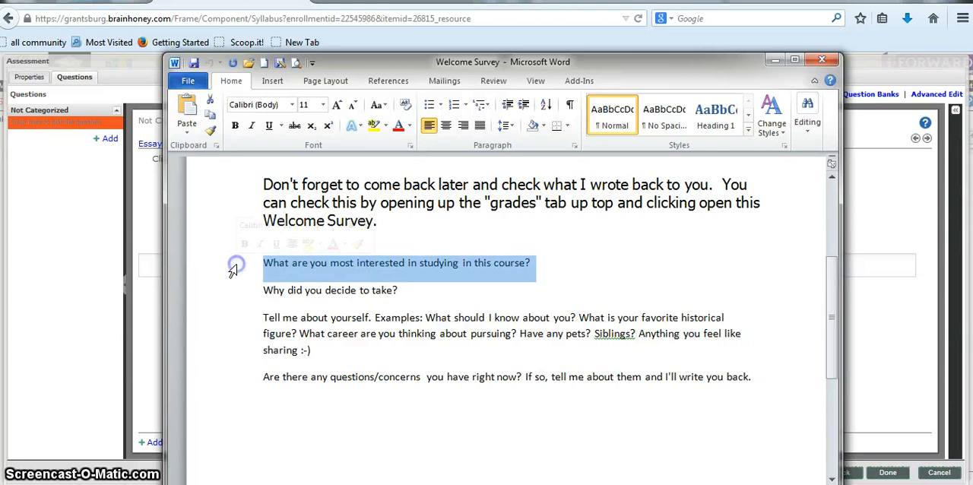
pyautogui.click(95, 253)
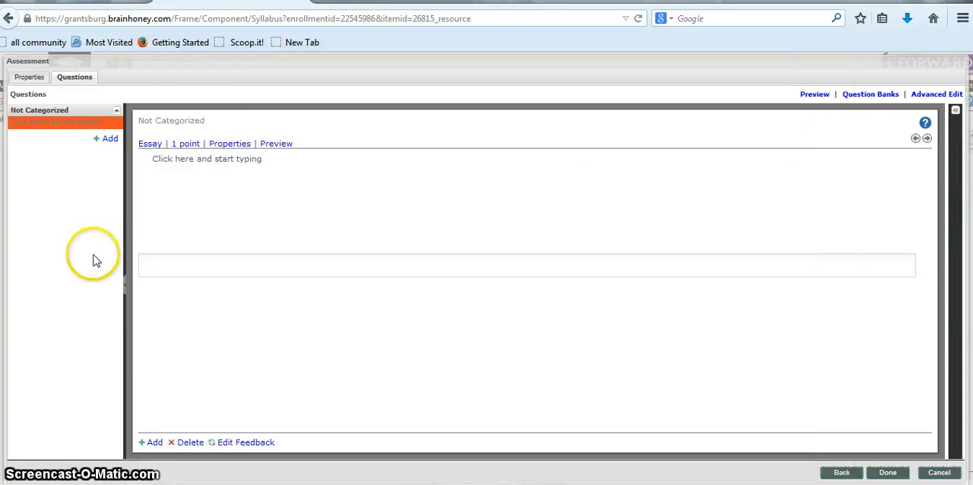
pyautogui.click(228, 165)
pyautogui.hotkey('ctrl', 'v')
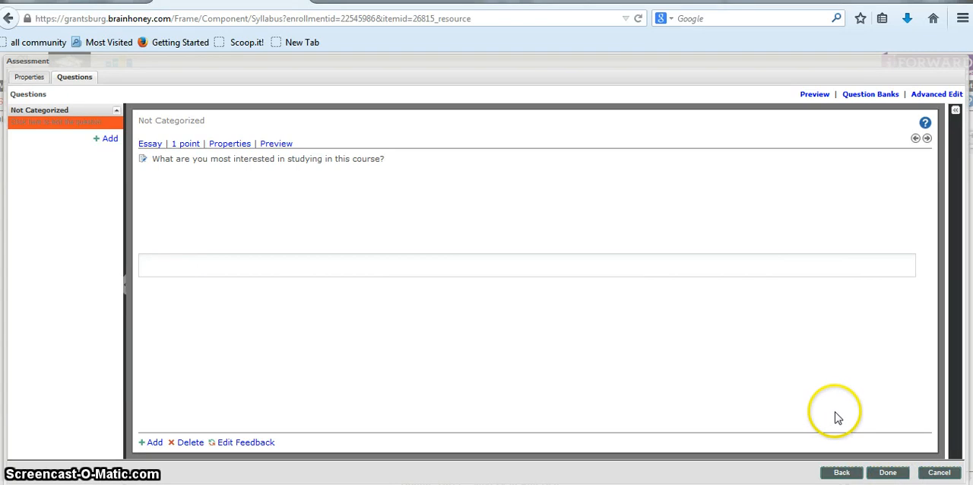
# Set the assessment's relative weight in category to 20 in its gradebook settings and save the assessment
pyautogui.click(29, 78)
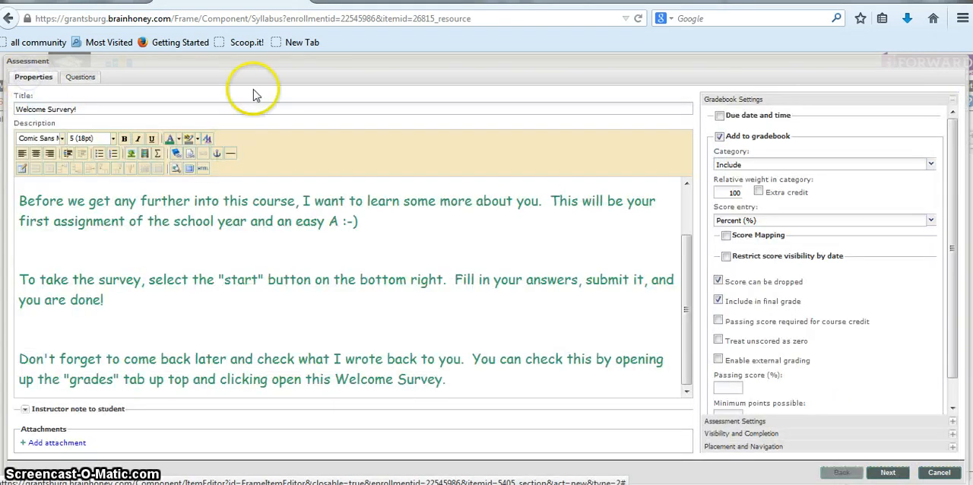
pyautogui.moveTo(690, 320); pyautogui.dragTo(686, 251)
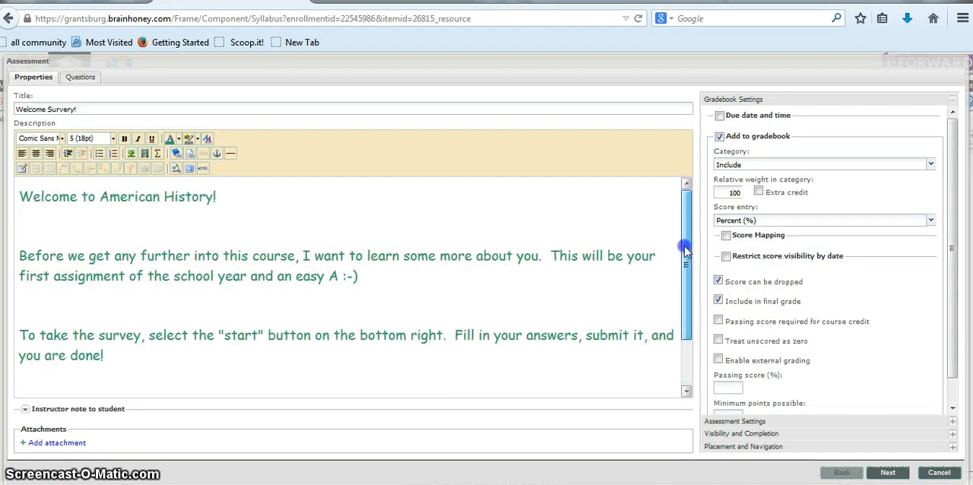
pyautogui.click(719, 117)
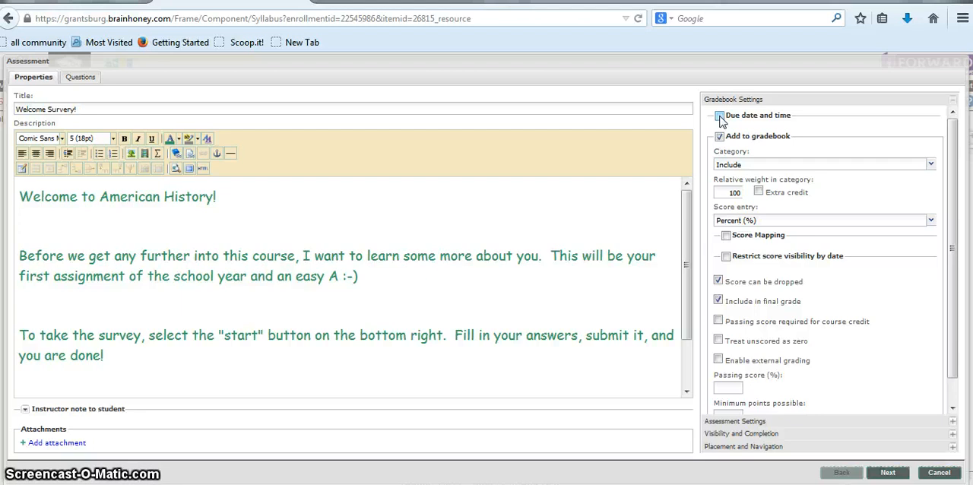
pyautogui.click(720, 118)
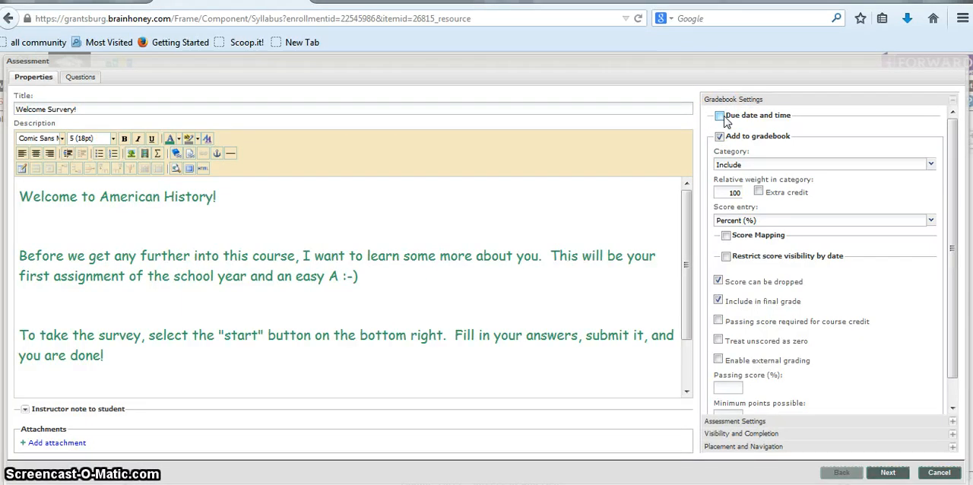
pyautogui.click(719, 118)
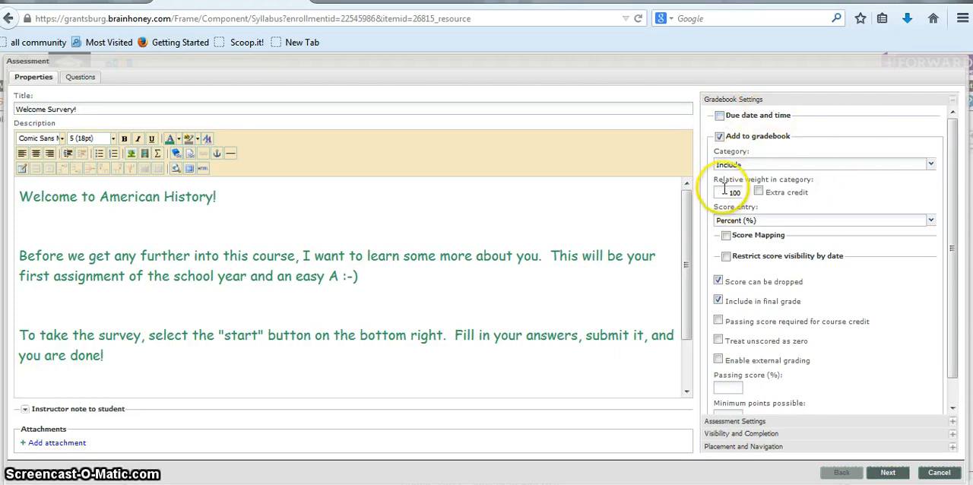
pyautogui.moveTo(725, 190); pyautogui.dragTo(780, 199)
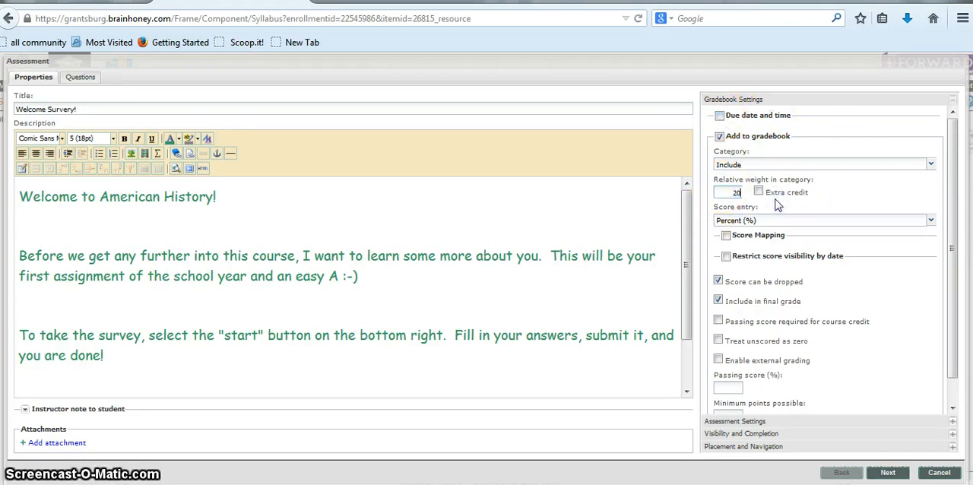
pyautogui.click(829, 194)
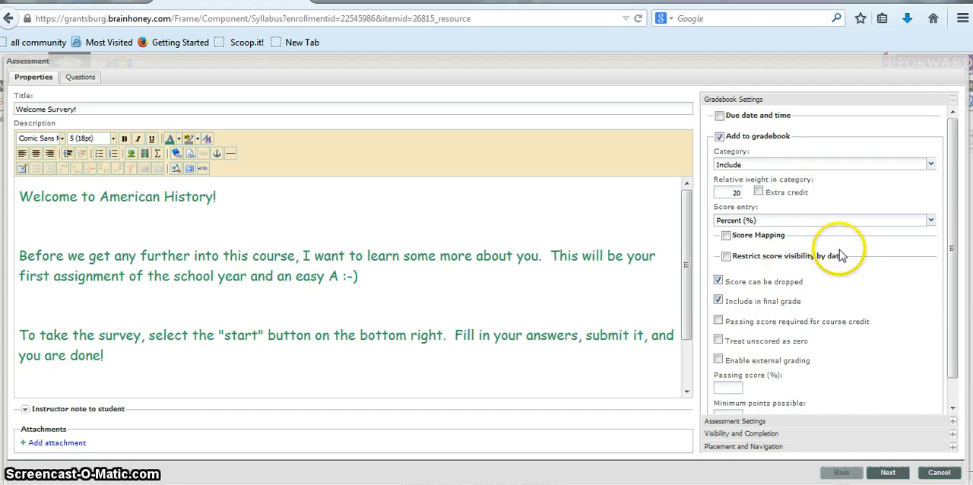
pyautogui.scroll(-1, 840, 250)
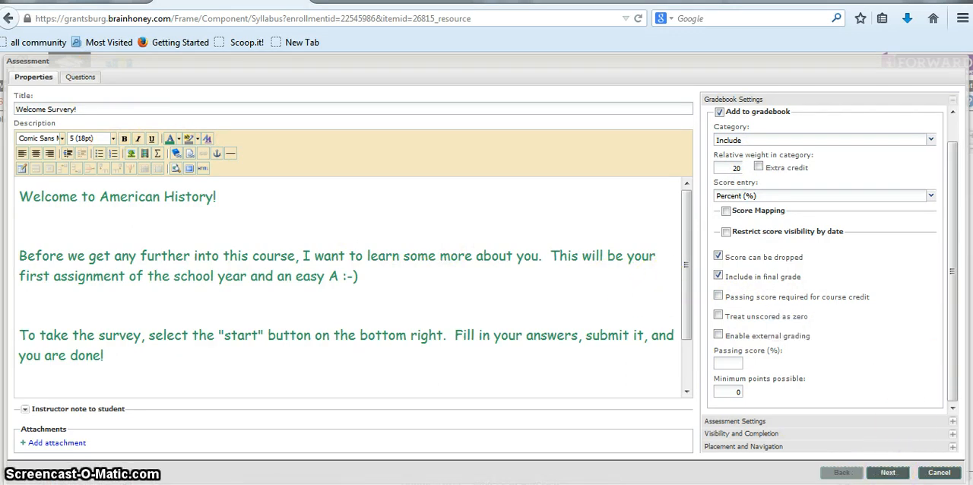
pyautogui.click(80, 77)
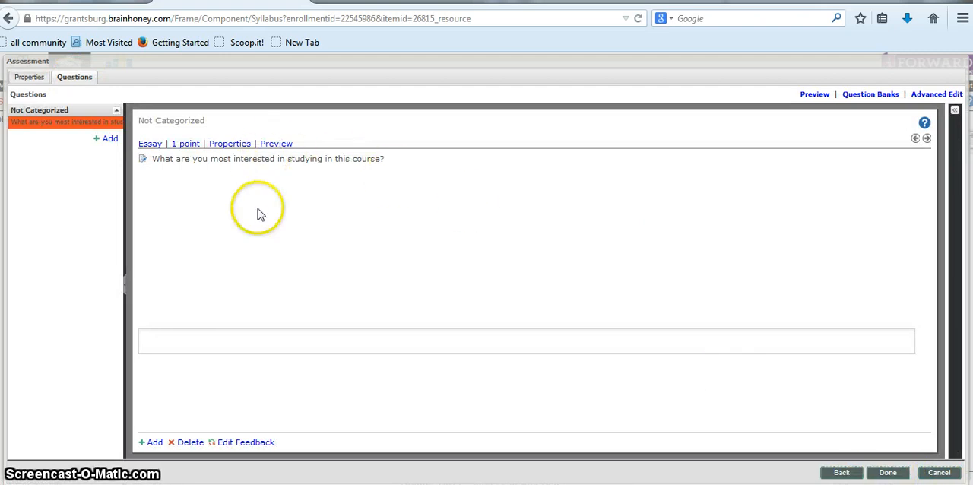
pyautogui.click(887, 473)
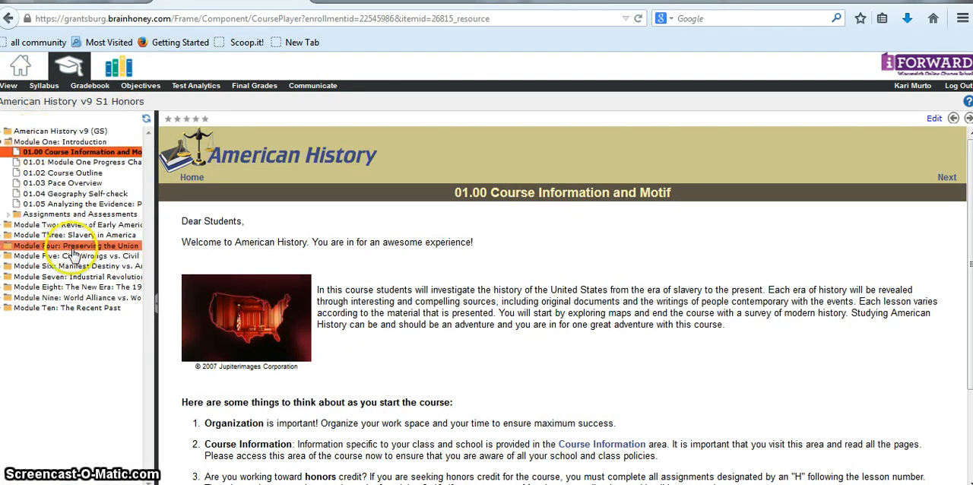
# Preview the "Welcome Survery!" assessment under American History v9 (GS) in the course view and start the survey to see its question
pyautogui.click(4, 133)
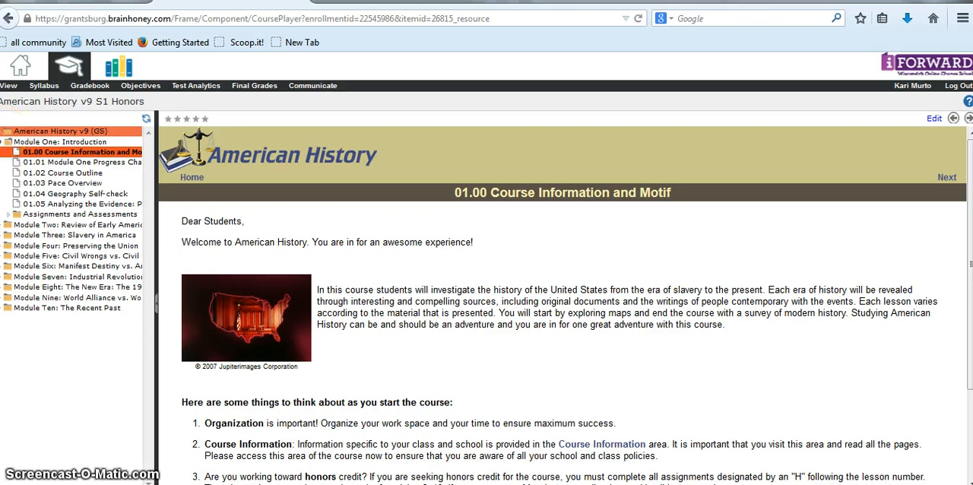
pyautogui.click(6, 132)
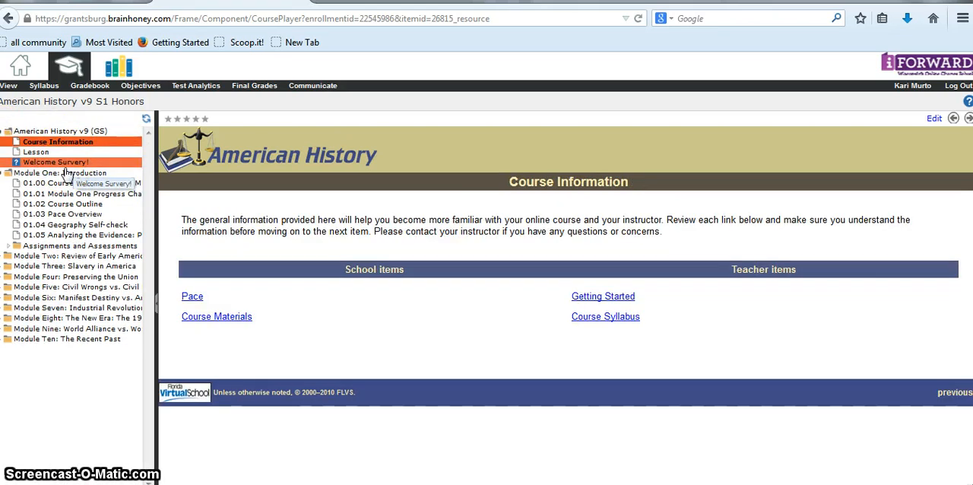
pyautogui.click(60, 164)
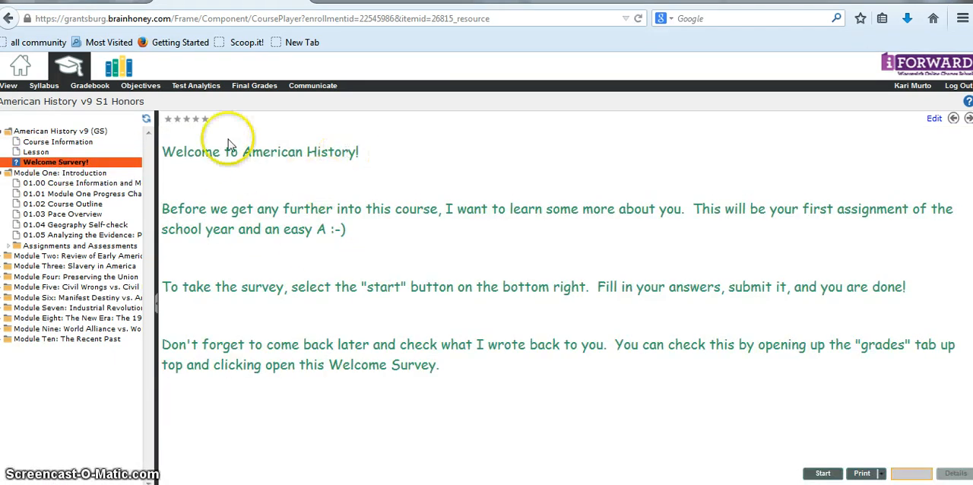
pyautogui.moveTo(174, 151); pyautogui.dragTo(490, 381)
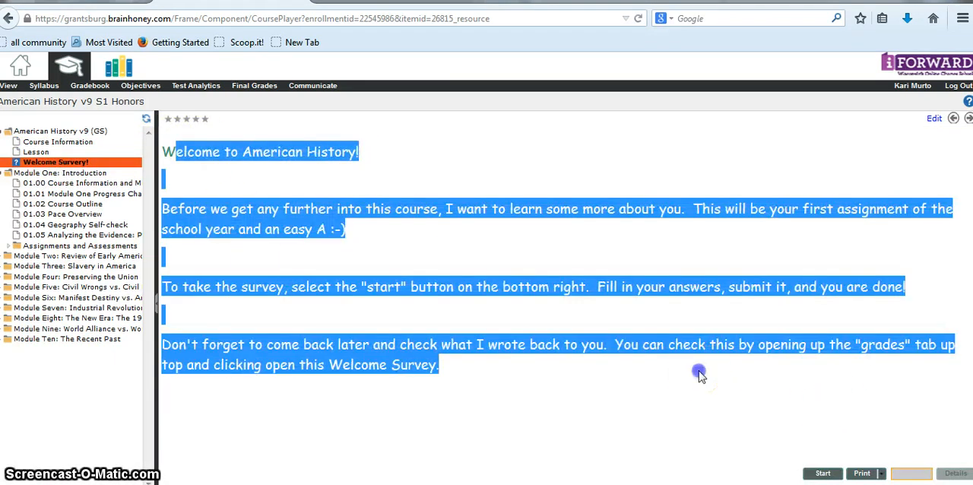
pyautogui.click(698, 371)
pyautogui.click(823, 473)
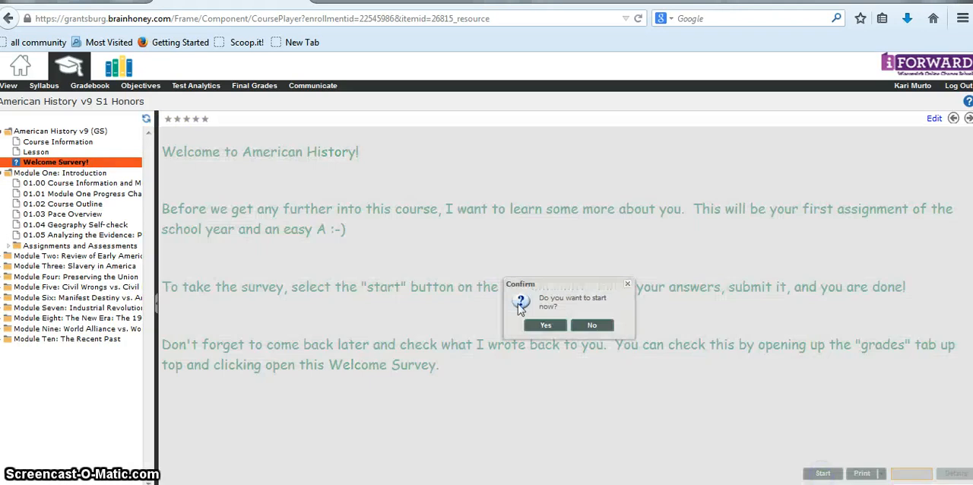
pyautogui.click(545, 326)
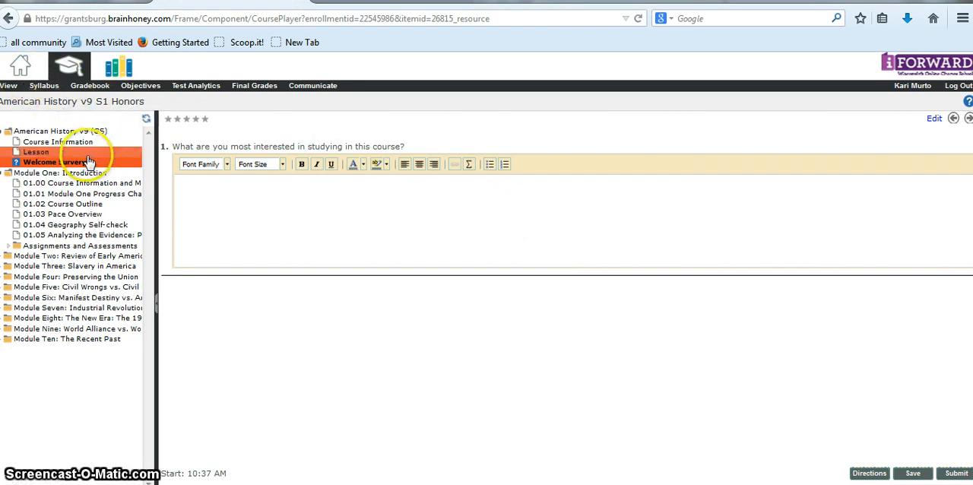
# Leave the survey for the syllabus and begin adding an Editable Content item to the American History v9 (GS) section
pyautogui.click(48, 85)
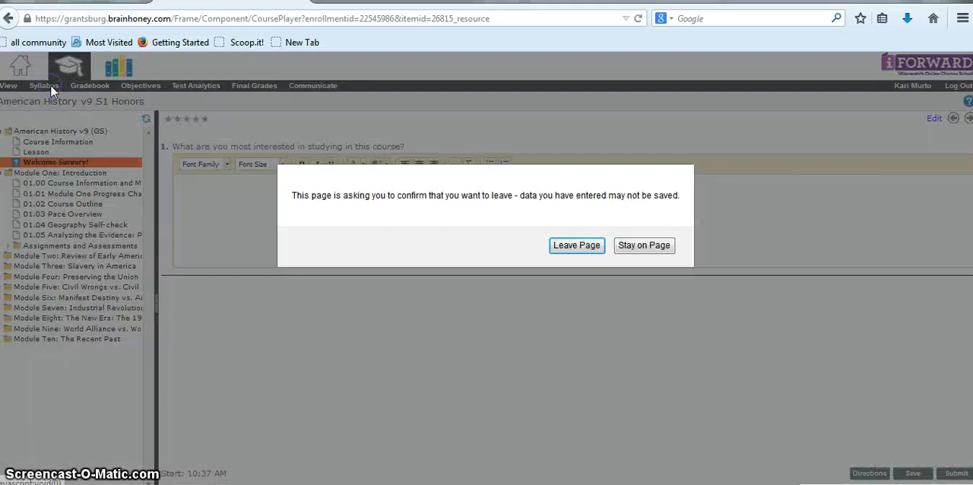
pyautogui.click(580, 246)
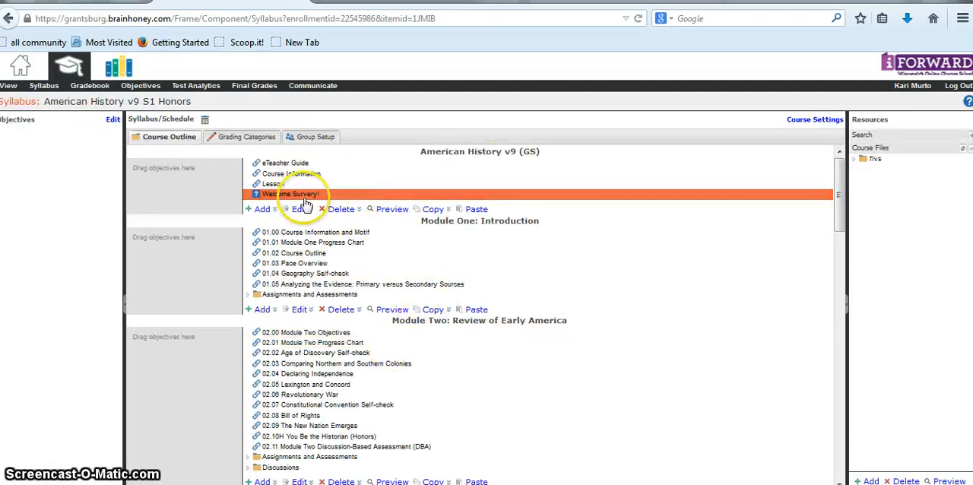
pyautogui.click(262, 211)
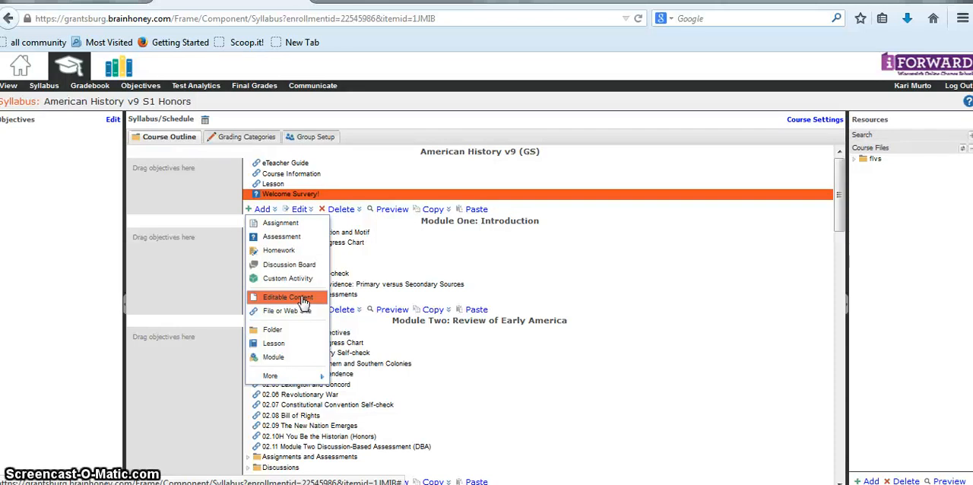
pyautogui.click(444, 137)
pyautogui.moveTo(415, 154); pyautogui.dragTo(556, 158)
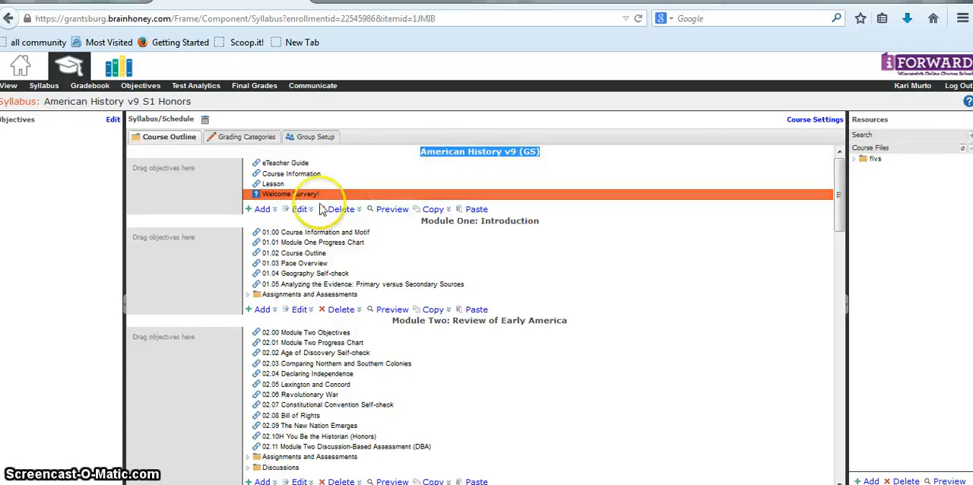
pyautogui.click(259, 209)
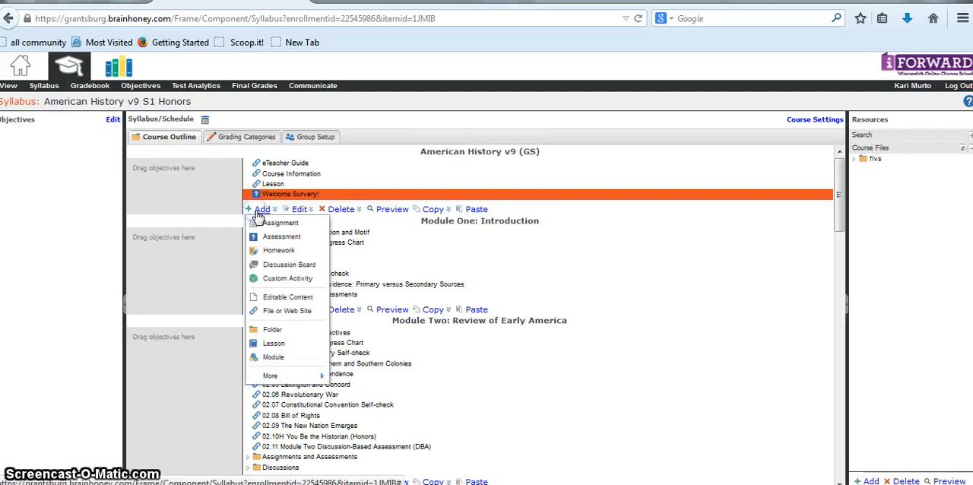
pyautogui.click(279, 298)
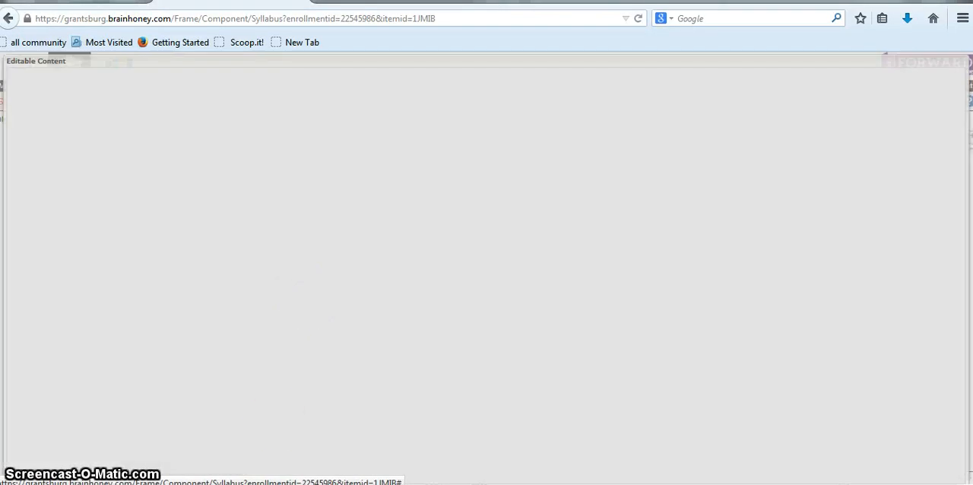
# Open the Teacher Contact Info Word document from the Course Creation folder and copy all of its text
pyautogui.hotkey('alt', 'Tab')
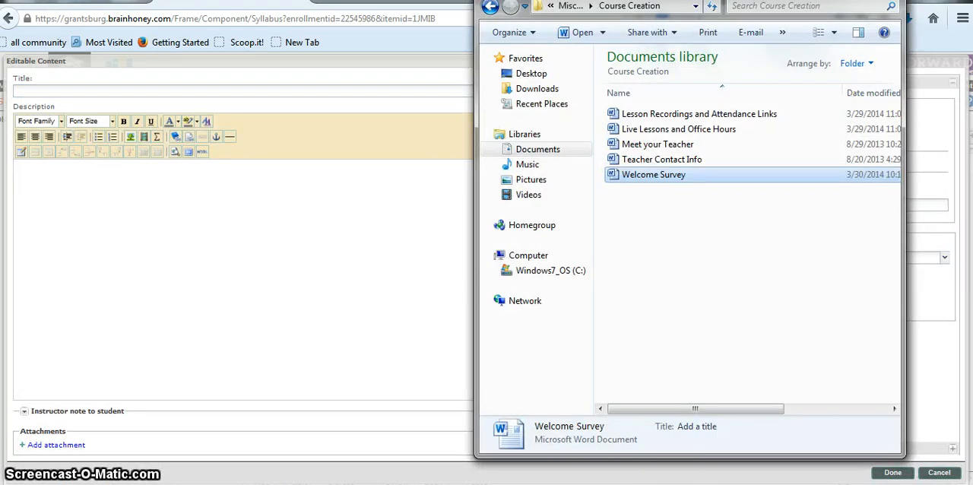
pyautogui.click(654, 161)
pyautogui.doubleClick(654, 161)
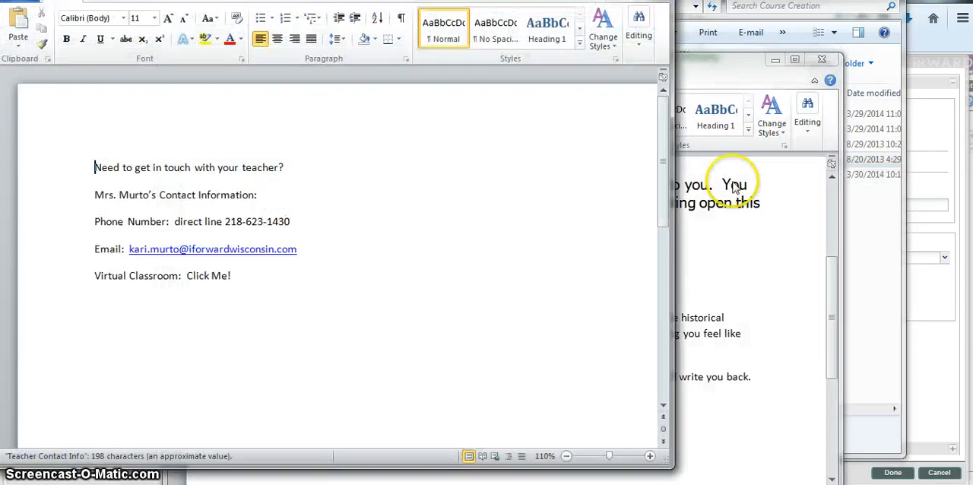
pyautogui.moveTo(263, 282); pyautogui.dragTo(66, 169)
pyautogui.hotkey('ctrl', 'c')
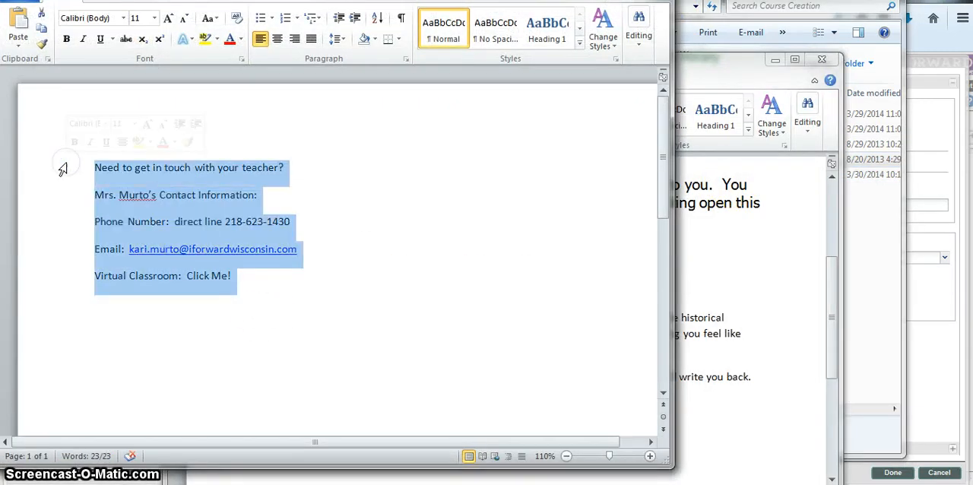
# Put away the Teacher Contact Info document and close the Welcome Survey document to return to the Editable Content form
pyautogui.click(761, 311)
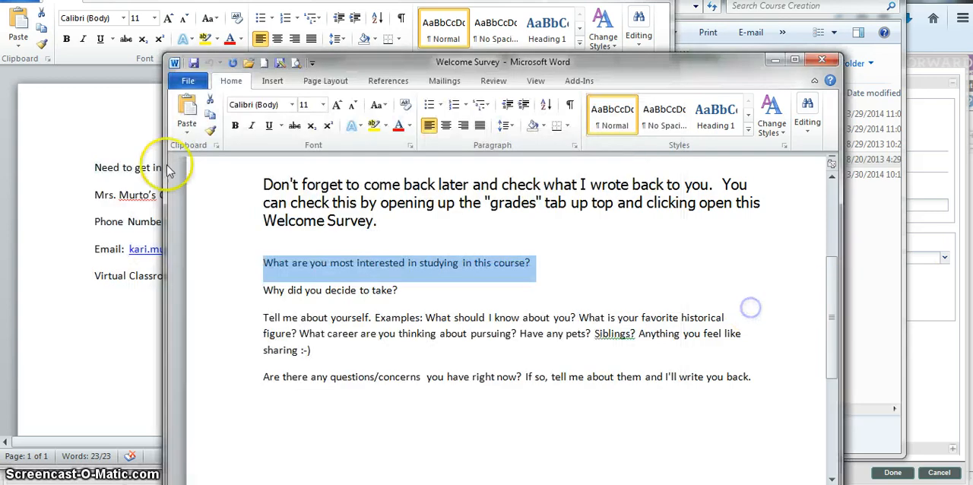
pyautogui.click(49, 312)
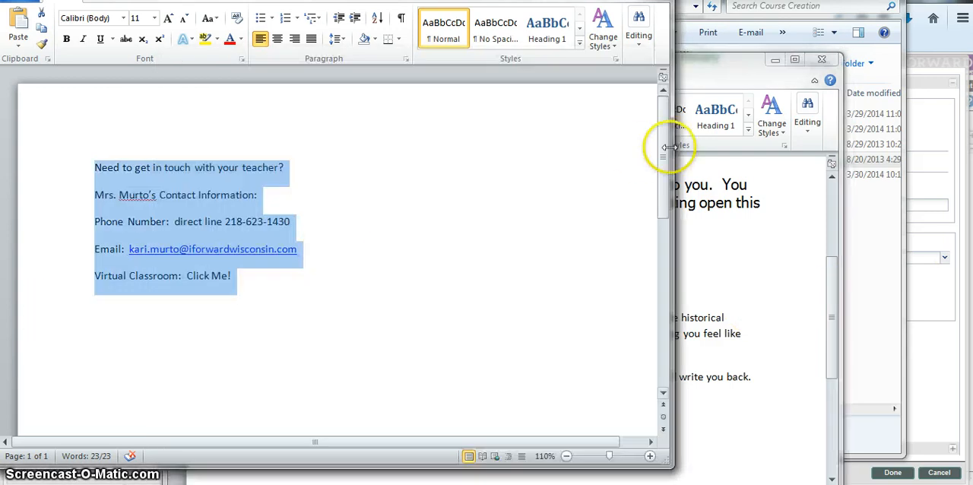
pyautogui.click(878, 263)
pyautogui.click(329, 357)
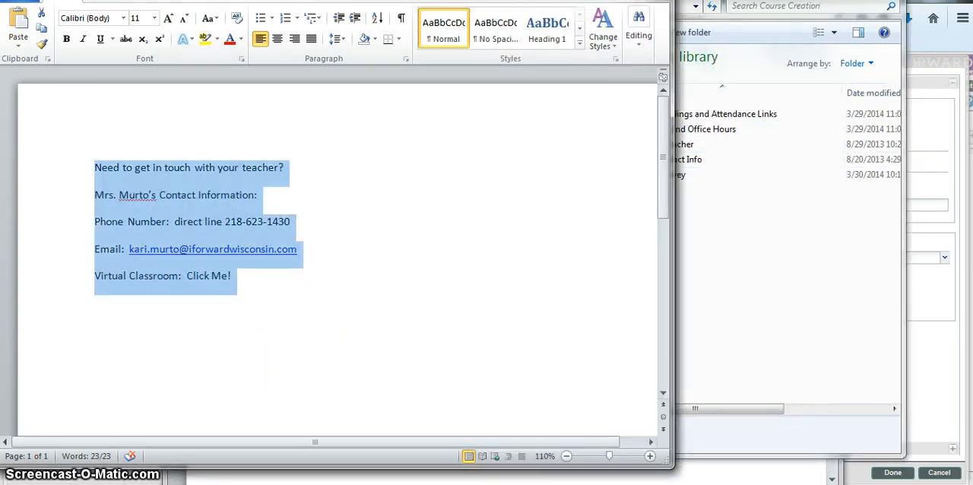
pyautogui.click(607, 1)
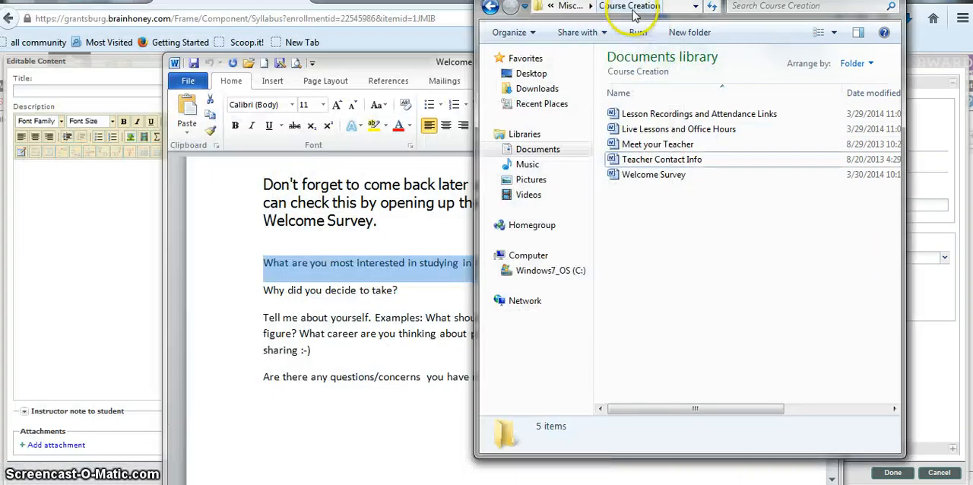
pyautogui.click(333, 63)
pyautogui.click(822, 60)
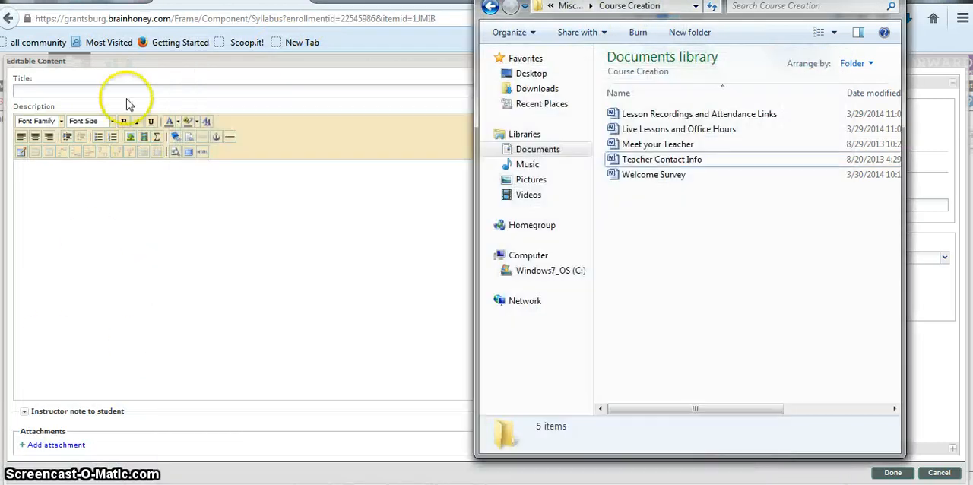
# Title the content page "Teacher Contact Information" and paste the copied contact details into its description
pyautogui.click(118, 92)
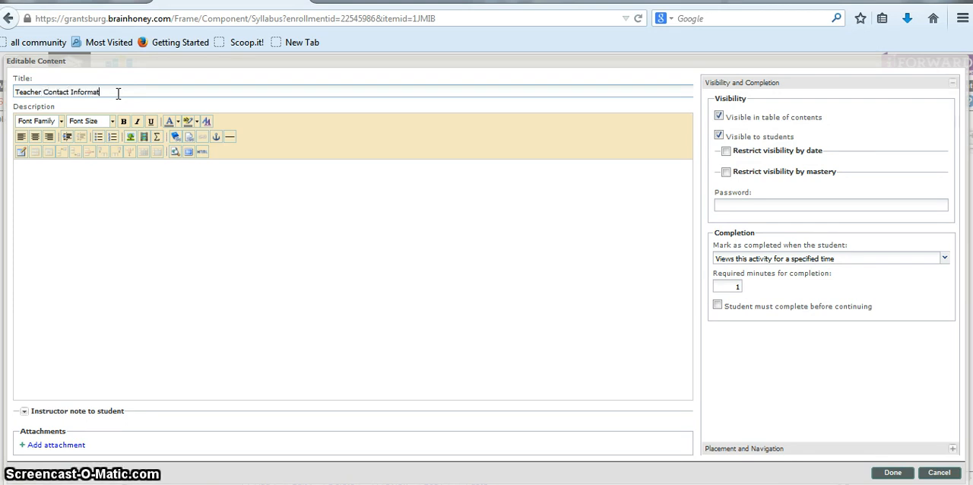
pyautogui.write('ion')
pyautogui.click(192, 226)
pyautogui.hotkey('ctrl', 'v')
pyautogui.click(295, 335)
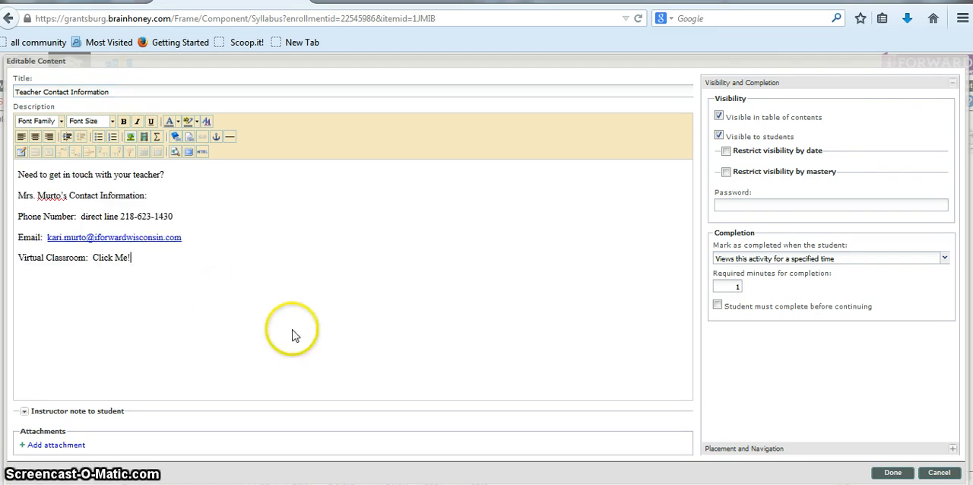
pyautogui.moveTo(133, 258); pyautogui.dragTo(92, 258)
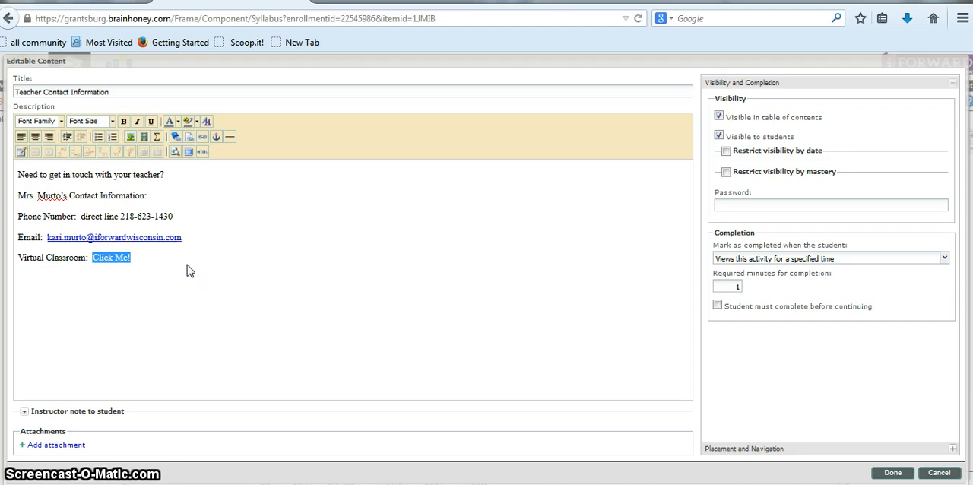
pyautogui.moveTo(157, 257); pyautogui.dragTo(92, 260)
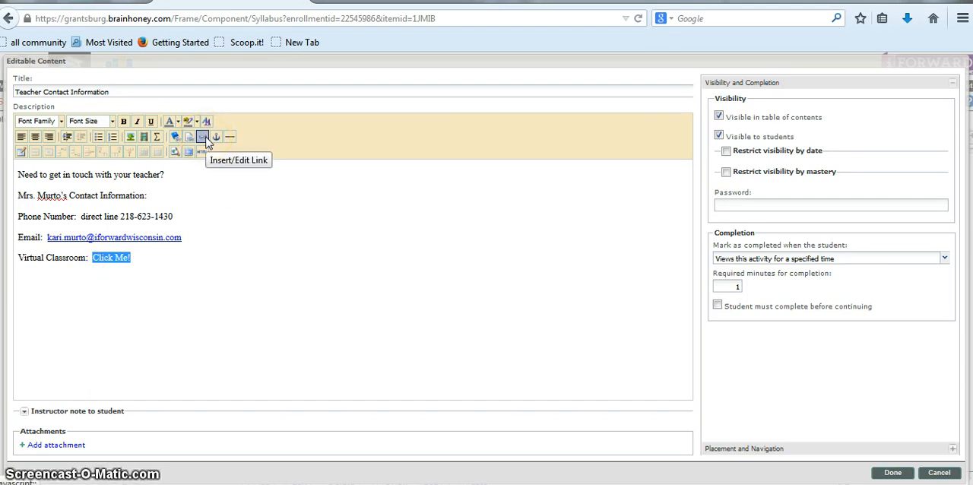
pyautogui.click(204, 137)
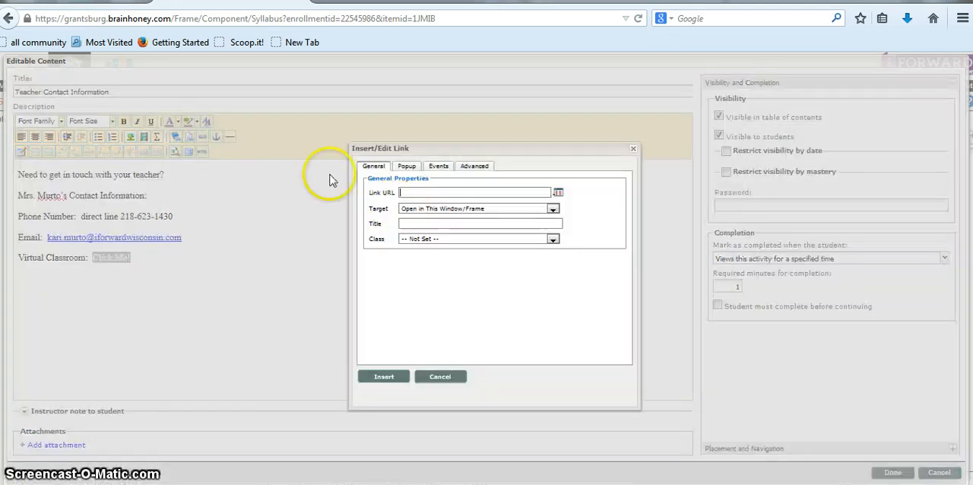
pyautogui.click(440, 377)
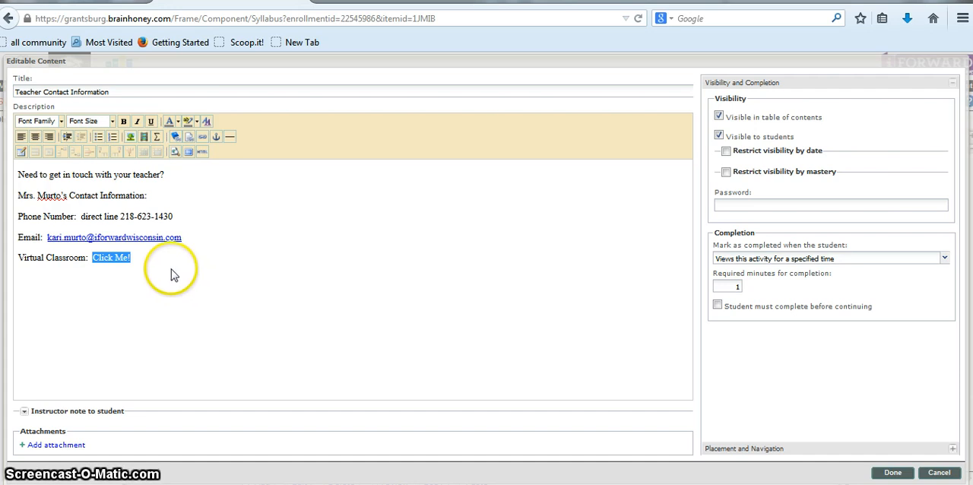
# Format all the contact text in the description in Comic Sans at size 4 (14pt)
pyautogui.moveTo(228, 268); pyautogui.dragTo(9, 173)
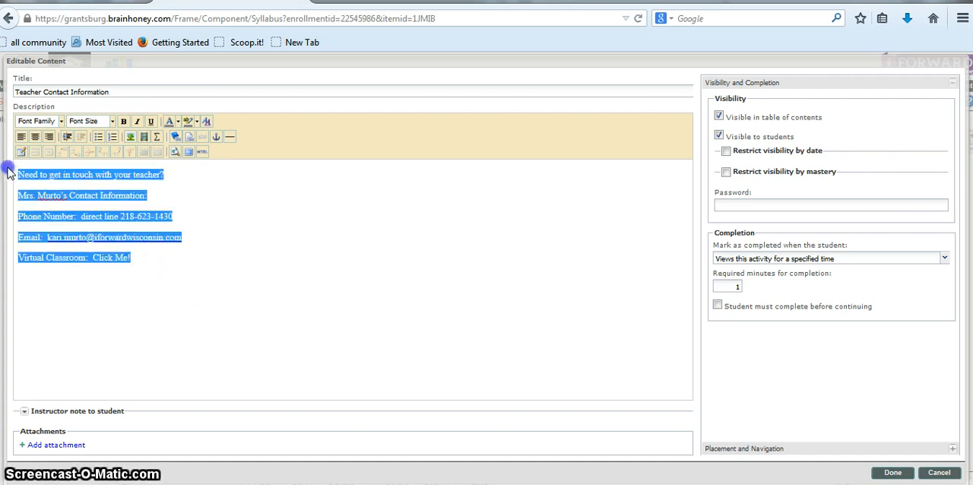
pyautogui.click(61, 122)
pyautogui.click(48, 197)
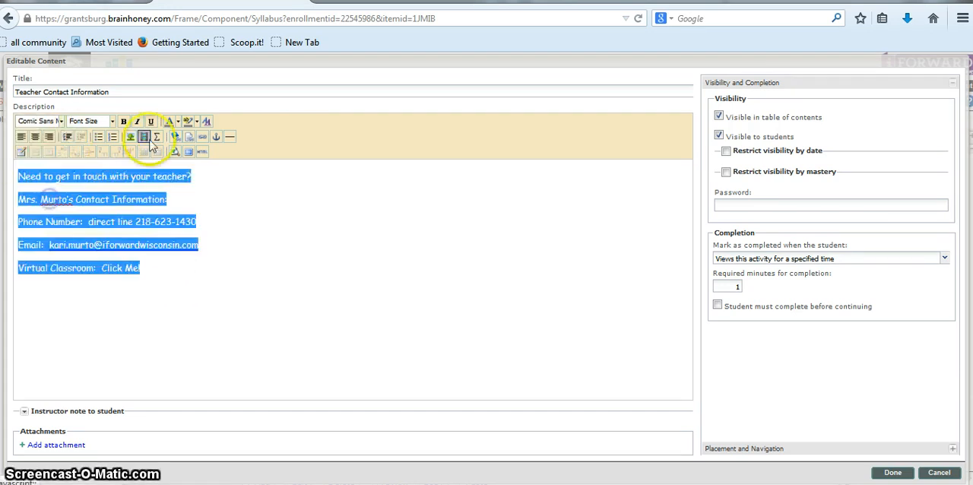
pyautogui.click(178, 122)
pyautogui.click(177, 177)
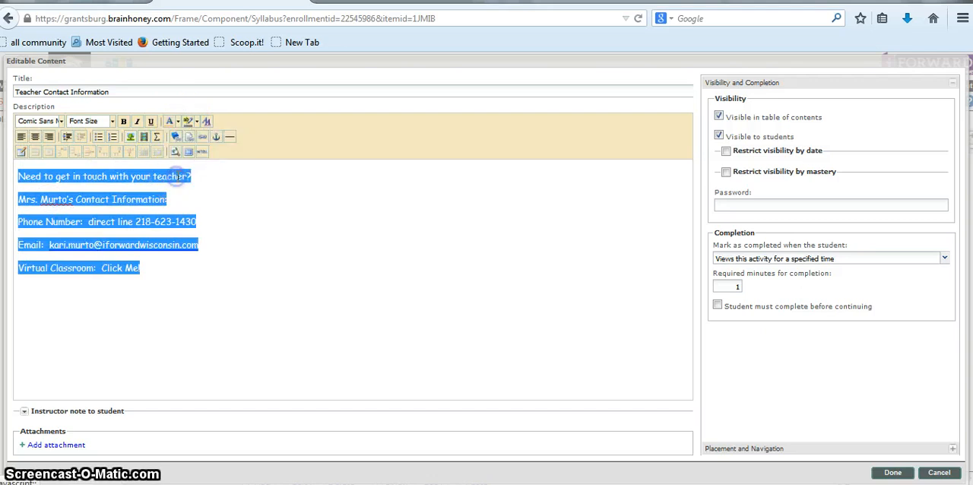
pyautogui.click(111, 121)
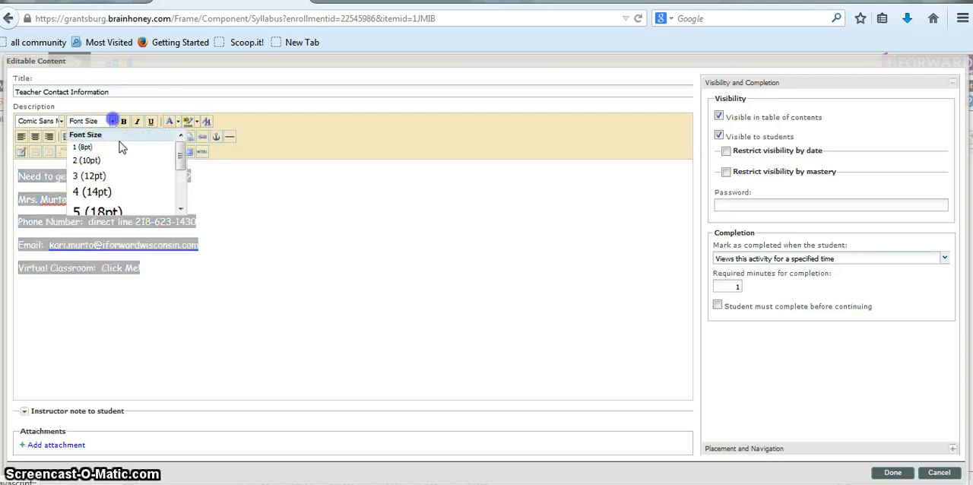
pyautogui.click(87, 192)
# Change the color of all the contact text in the description to red
pyautogui.click(337, 325)
pyautogui.hotkey('ctrl', 'a')
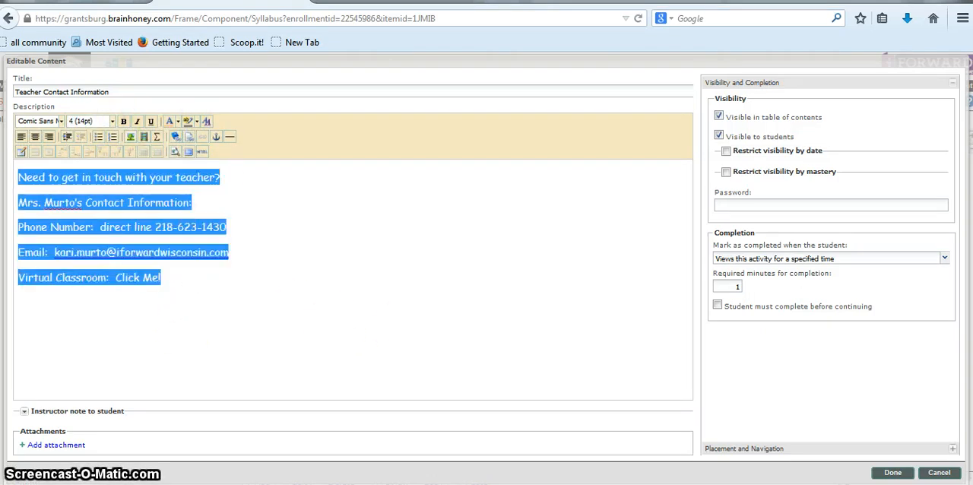
pyautogui.click(178, 121)
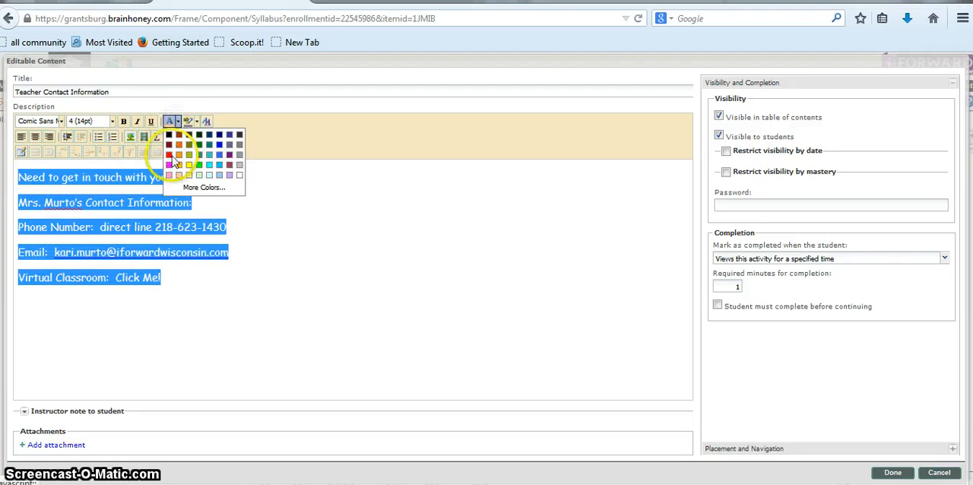
pyautogui.click(168, 154)
pyautogui.click(352, 276)
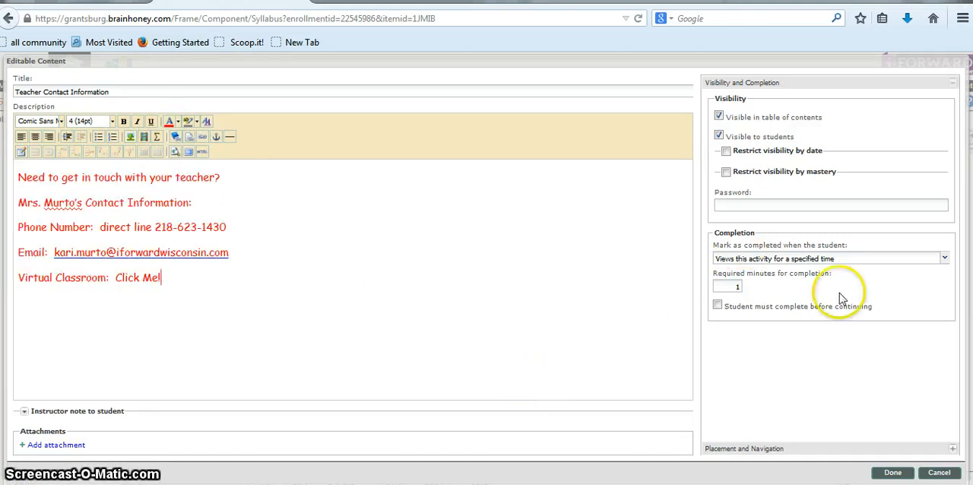
# Save the content page and move it above "Welcome Survery!" in the American History v9 (GS) section
pyautogui.click(896, 474)
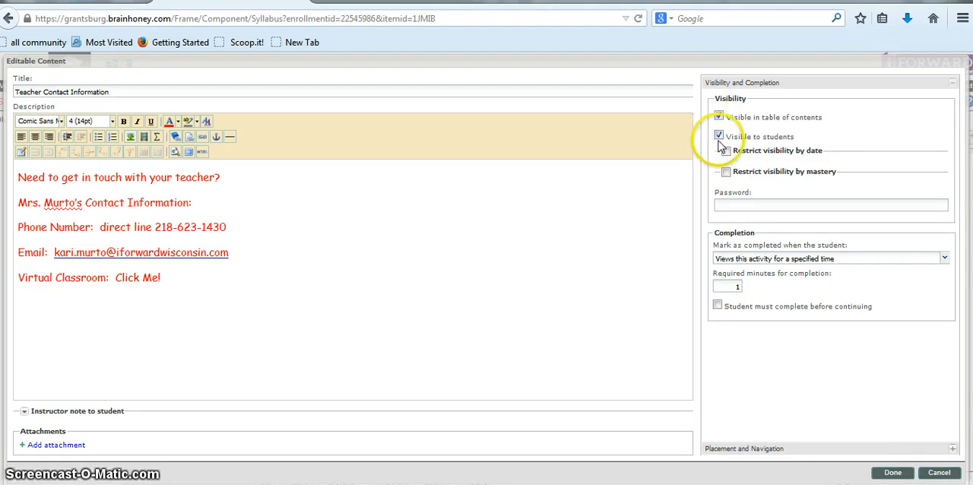
pyautogui.click(891, 471)
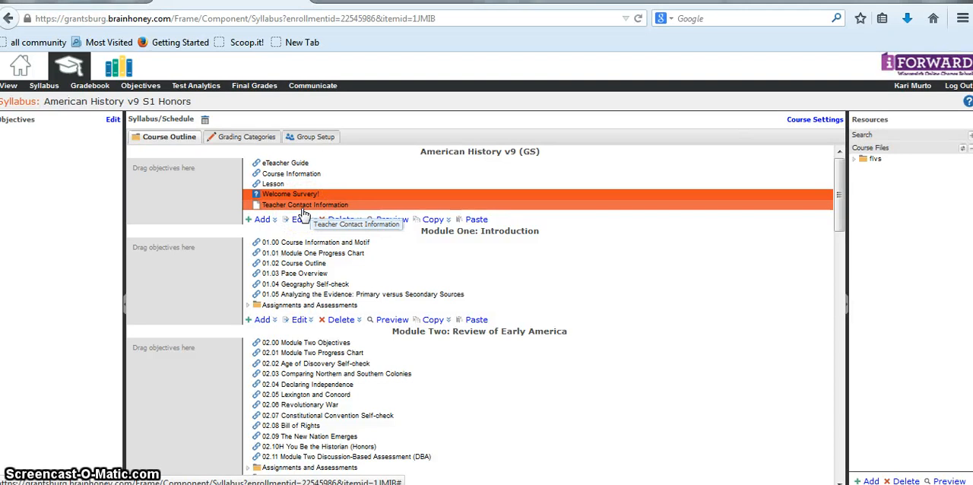
pyautogui.moveTo(341, 211)
pyautogui.mouseDown()
pyautogui.moveTo(368, 192)
pyautogui.moveTo(350, 196)
pyautogui.moveTo(338, 169)
pyautogui.moveTo(344, 212)
pyautogui.moveTo(347, 199)
pyautogui.mouseUp()
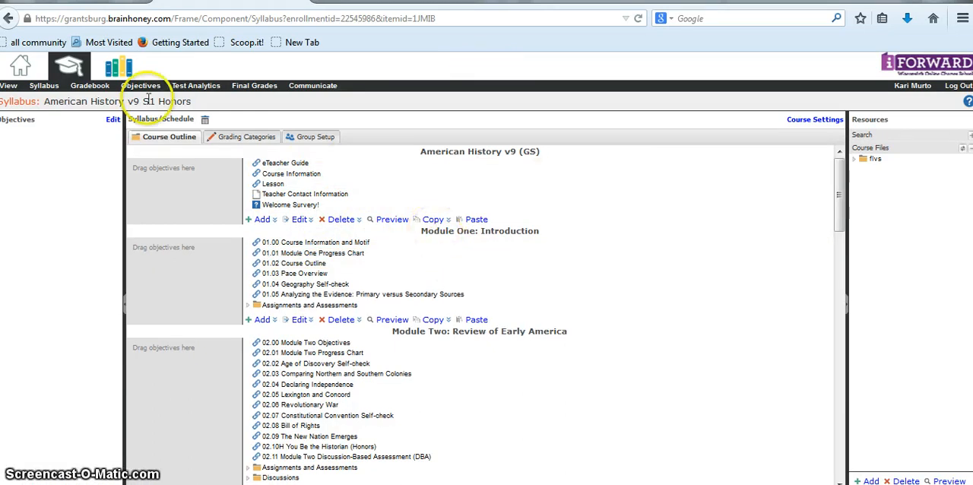
# View the Teacher Contact Information page under American History v9 (GS) in the course view to check its formatted text
pyautogui.click(9, 89)
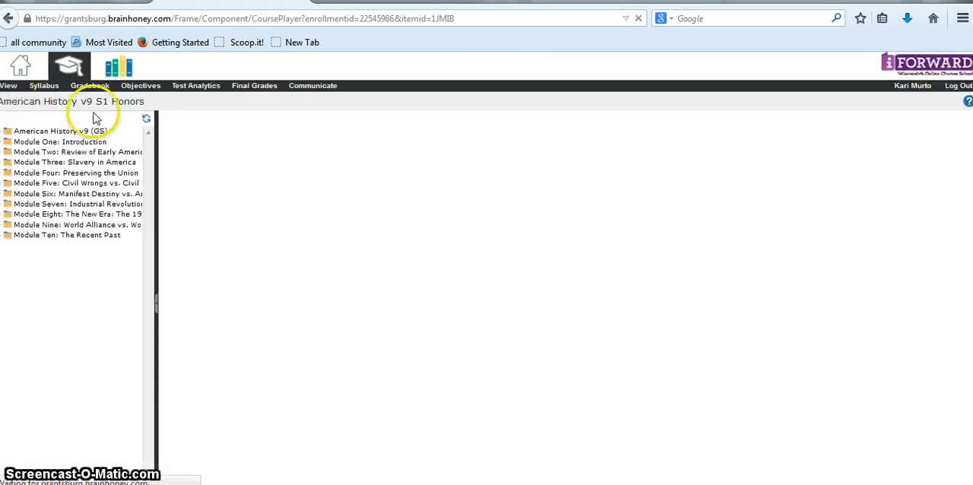
pyautogui.click(23, 132)
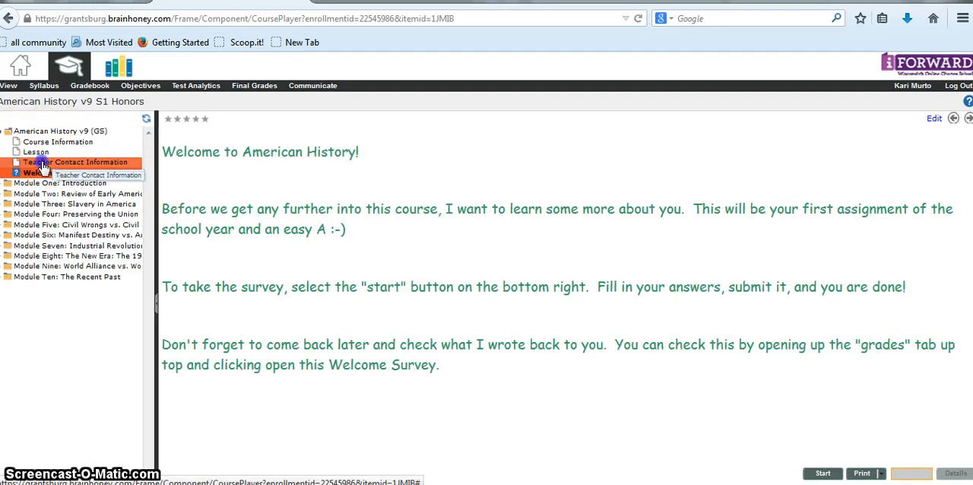
pyautogui.click(43, 164)
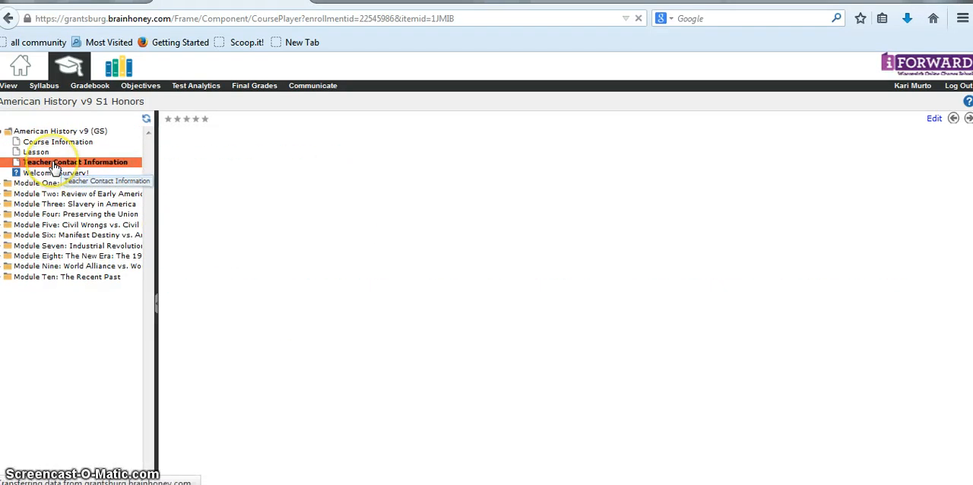
pyautogui.moveTo(358, 266); pyautogui.dragTo(146, 145)
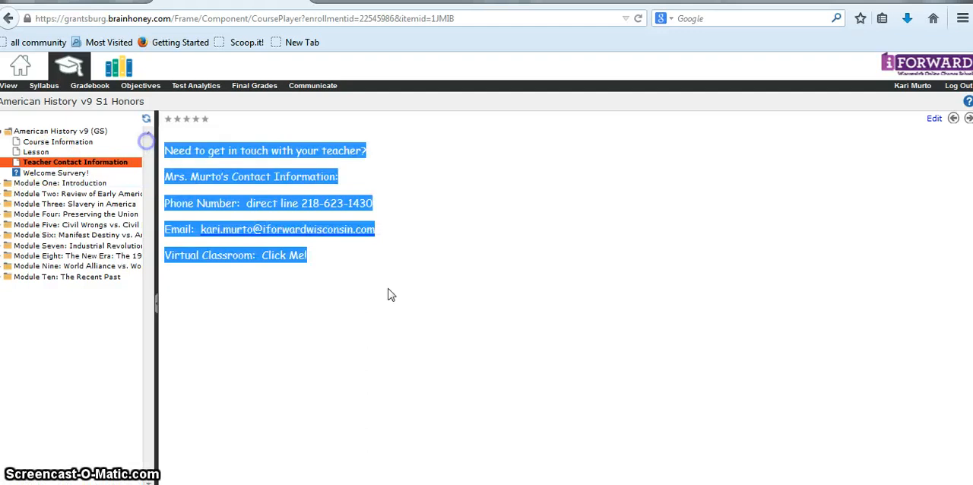
pyautogui.click(487, 378)
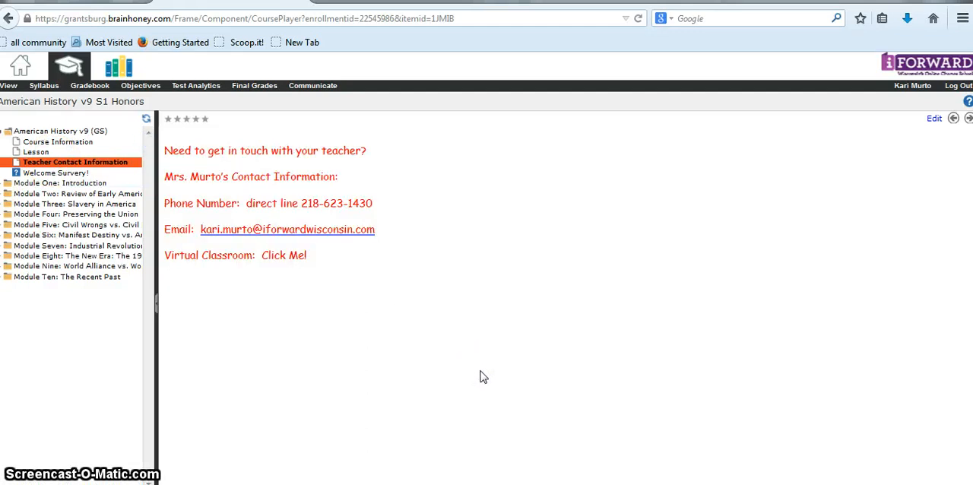